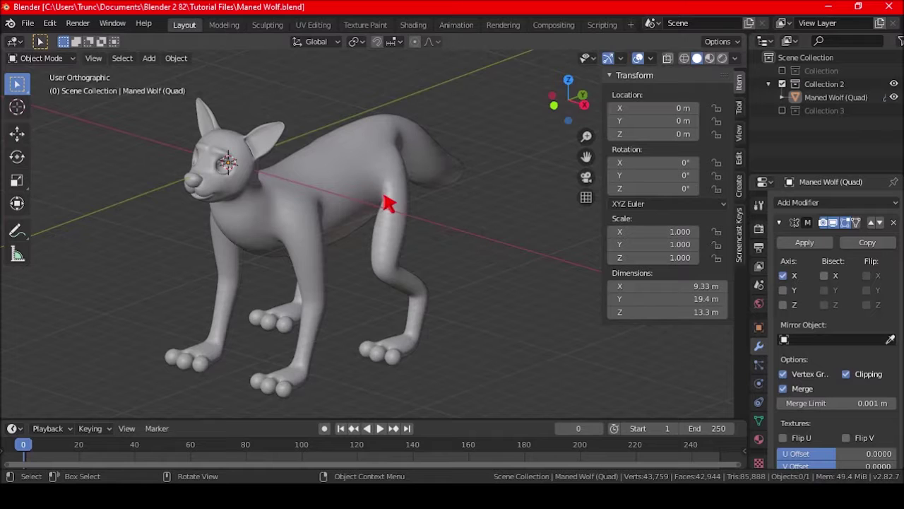
Step: Open the maned wolf mesh in Edit Mode with edge selection active
left_click(388, 203)
middle_click_drag(426, 262, 361, 234)
key("Tab")
left_click(99, 59)
middle_click_drag(297, 226, 265, 249)
scroll(214, 222, "up", 3)
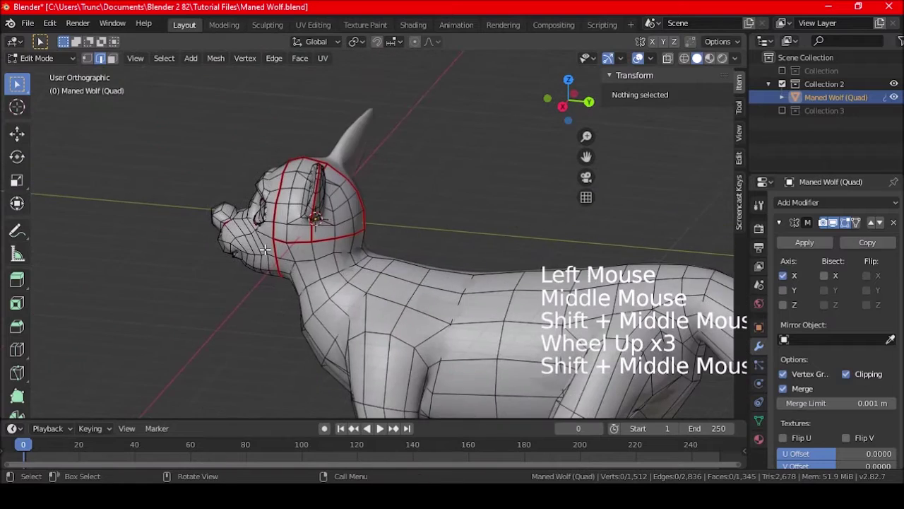
scroll(265, 249, "up", 4)
scroll(265, 248, "down", 4)
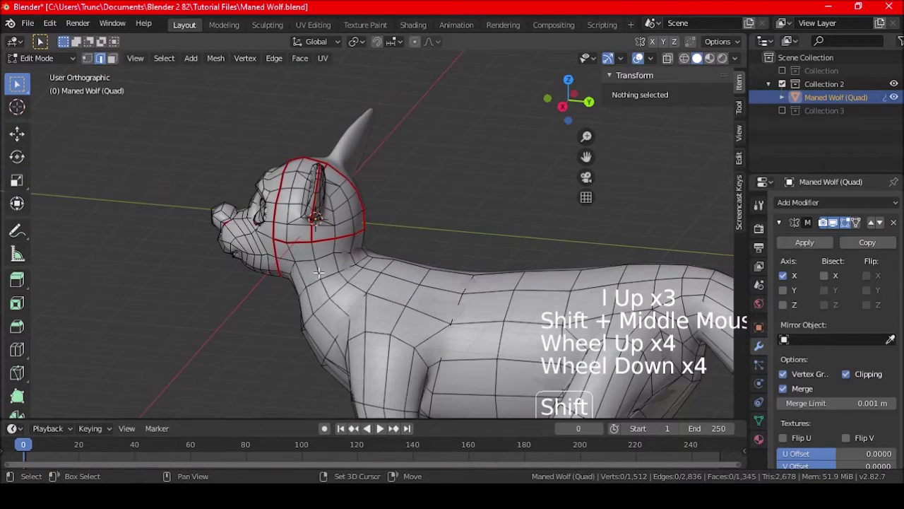
Step: Turn on the Subdivision Surface modifier's edit-cage display so the wolf's editable mesh follows the smoothed surface
middle_click_drag(319, 272, 381, 234, "shift")
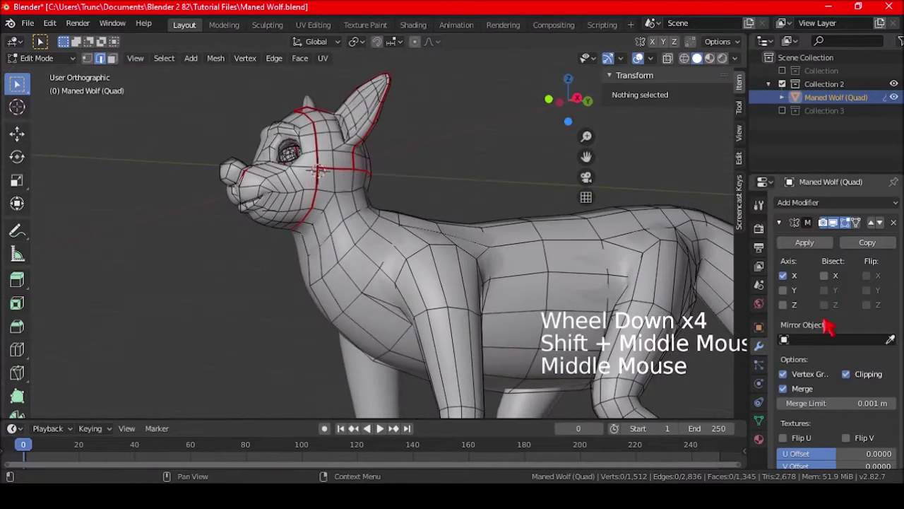
scroll(828, 325, "down", 6)
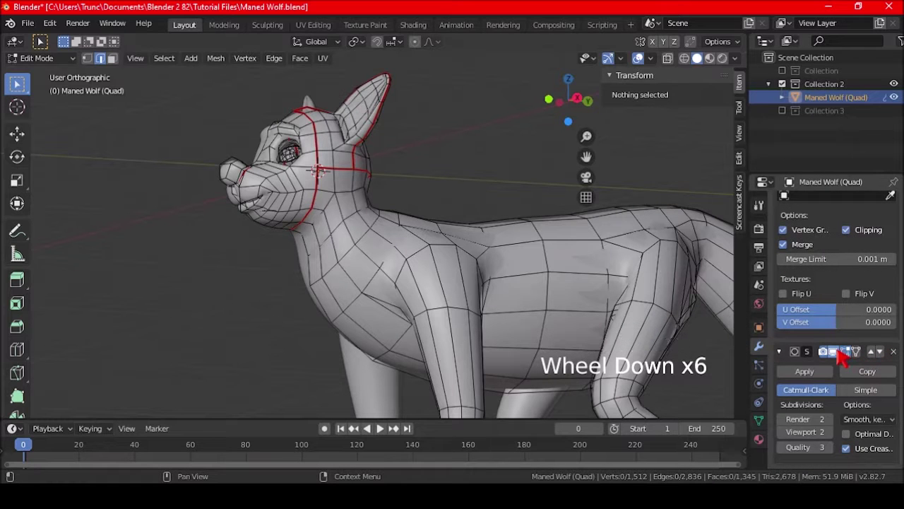
left_click(863, 361)
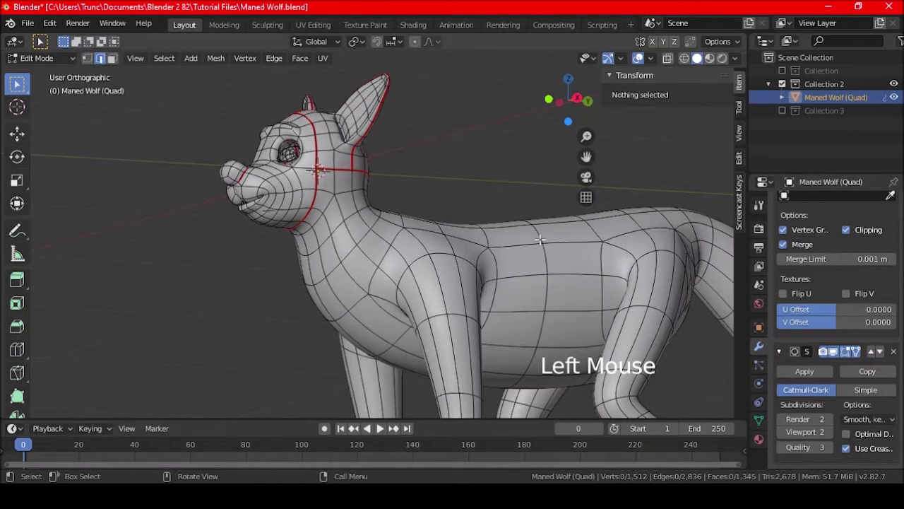
Step: Mark the edge loop around the wolf's neck below the head as a seam and clear the selection
middle_click_drag(484, 272, 469, 244)
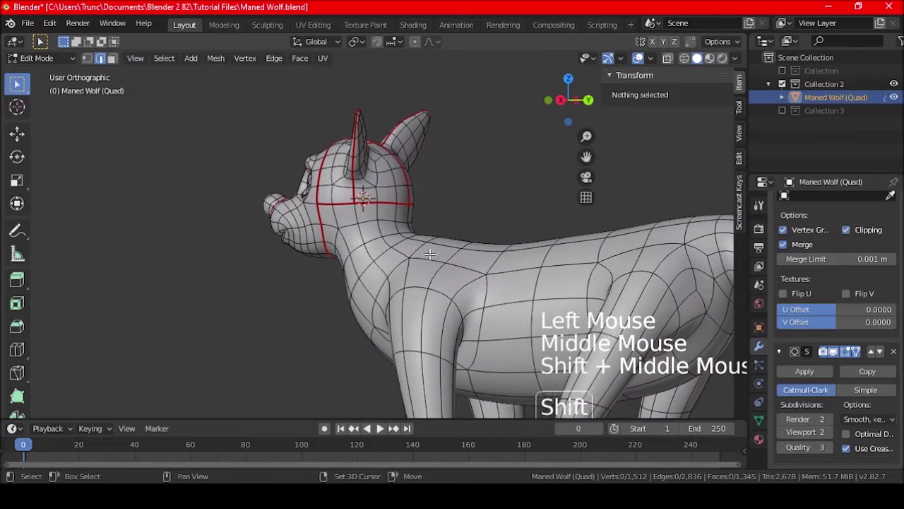
scroll(360, 221, "up", 2)
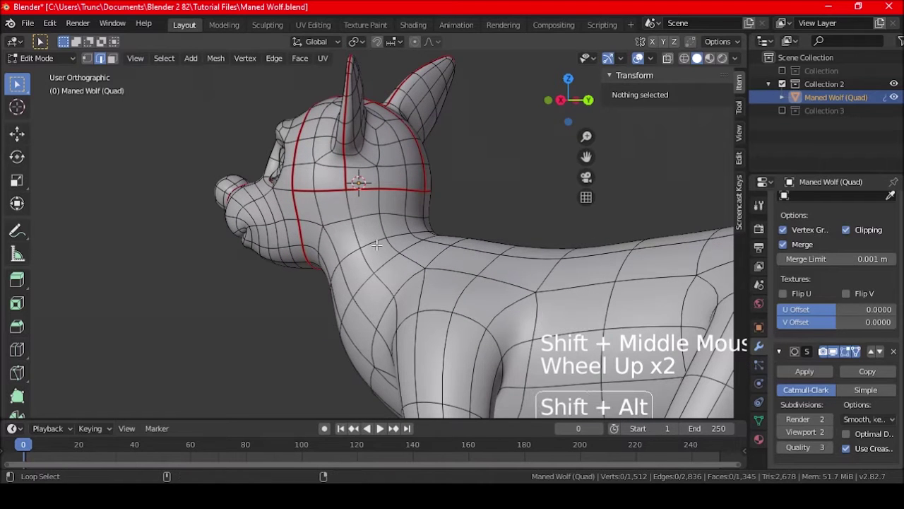
left_click(377, 245, "alt+shift")
middle_click_drag(378, 246, 401, 266)
key("ctrl+e")
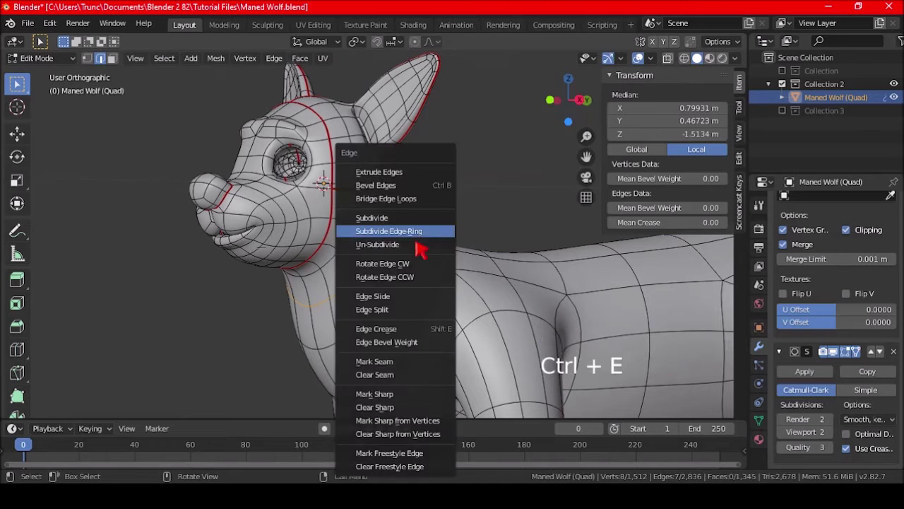
left_click(379, 367)
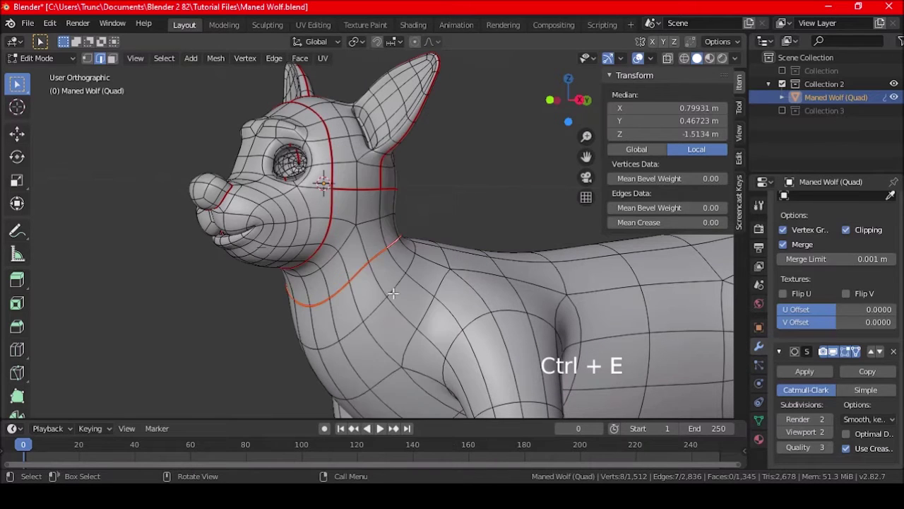
scroll(393, 293, "down", 4)
key("a")
key("a")
key("a")
Step: Mark the edge loops around the front leg's shoulder and the hind leg's hip as seams, then clear the selection
middle_click_drag(438, 309, 299, 260, "shift")
left_click(363, 232, "alt+shift")
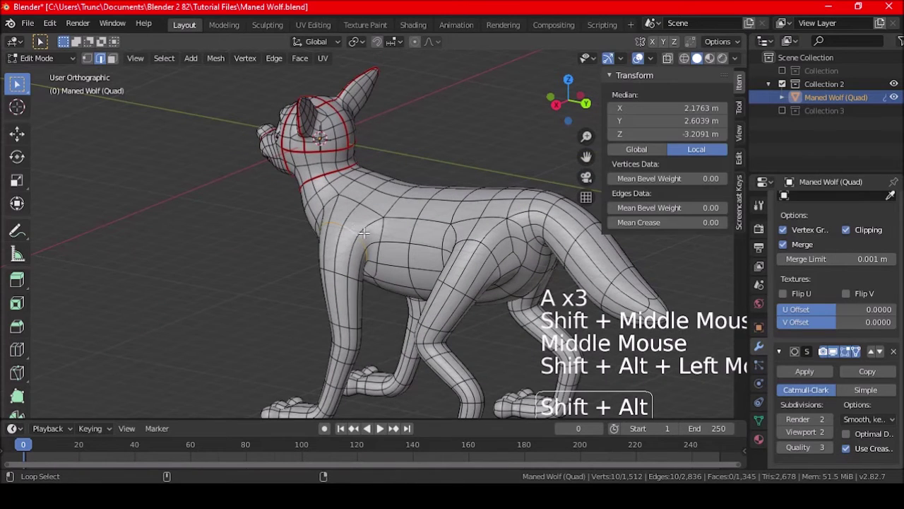
left_click(475, 241, "alt+shift")
middle_click_drag(475, 241, 517, 185)
key("ctrl+e")
left_click(427, 262)
key("a")
key("a")
key("a")
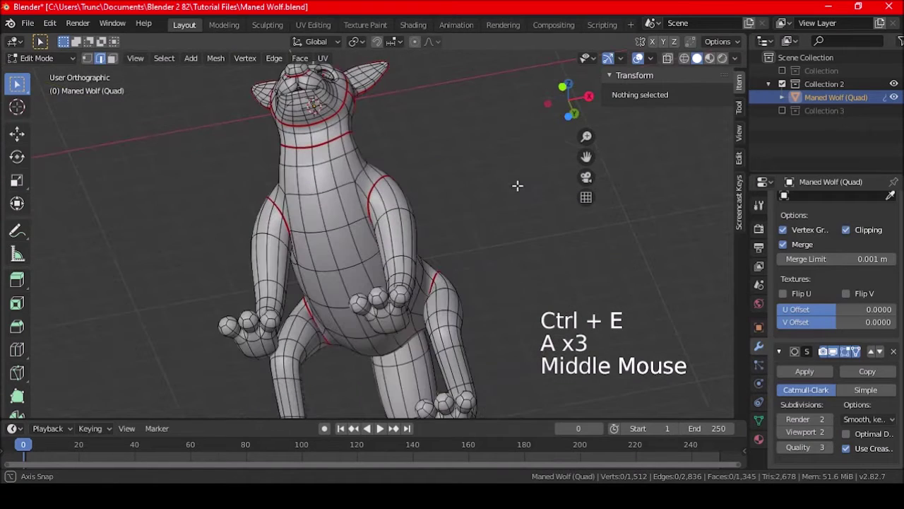
Step: Select the centre edge beneath the jaw together with the centre edge under the tail tip
left_click(311, 130)
middle_click_drag(426, 208, 366, 176)
left_click(375, 185, "shift")
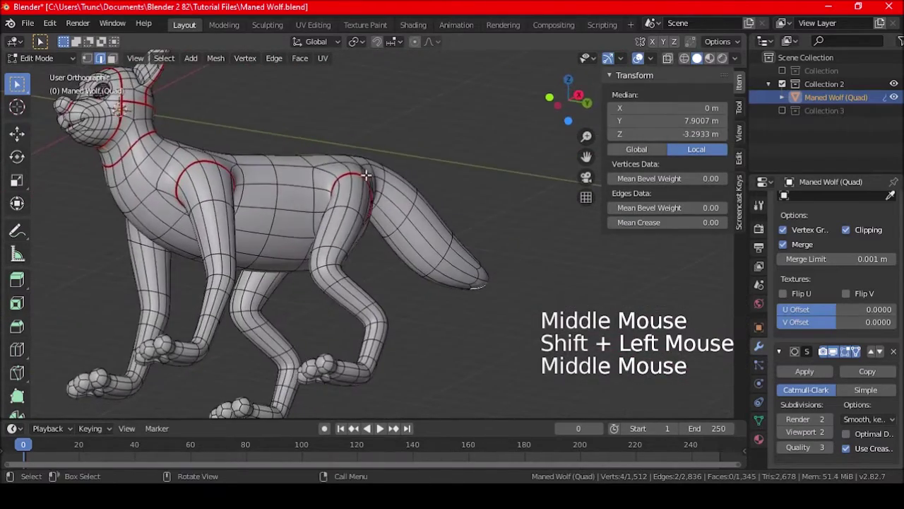
Step: Connect the two edges along the wolf's underside with Select Shortest Path using Topology Distance, and mark the path as a seam
middle_click_drag(301, 183, 262, 175)
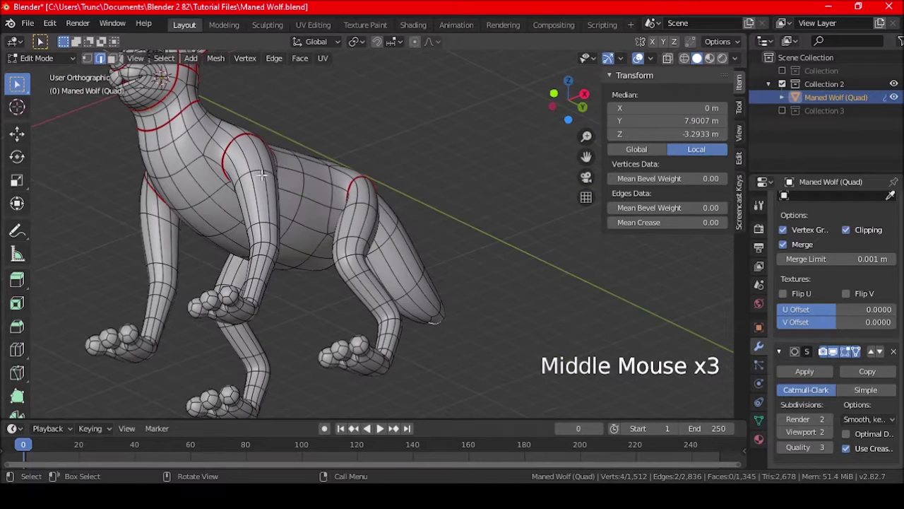
left_click(171, 63)
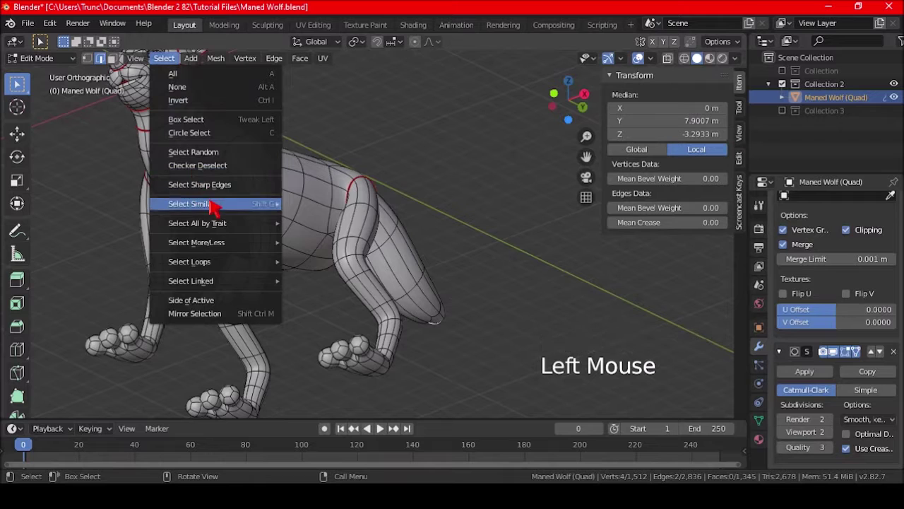
mouse_move(218, 282)
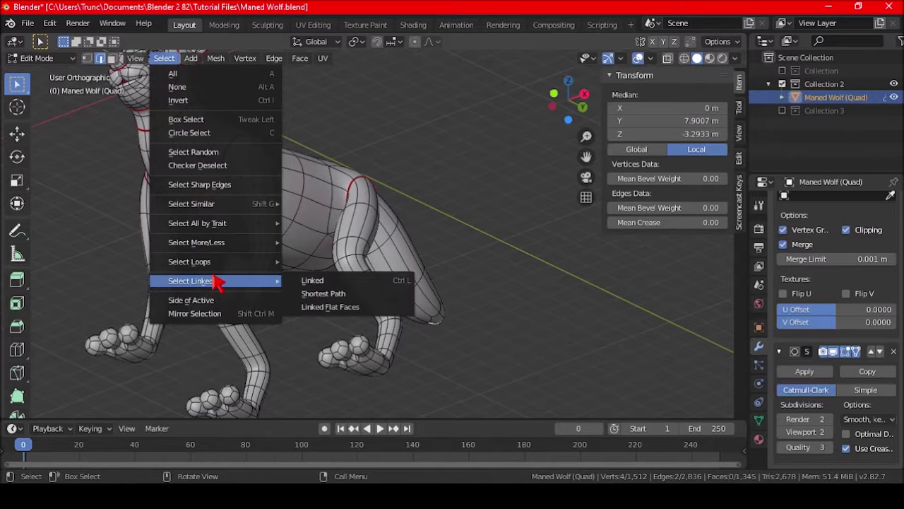
left_click(320, 293)
middle_click_drag(382, 195, 260, 323)
left_click(214, 345)
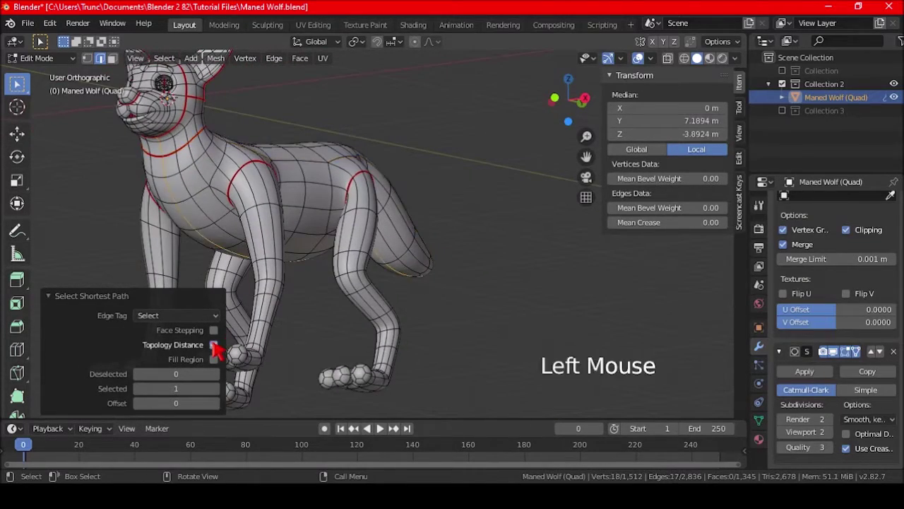
middle_click_drag(312, 296, 395, 202)
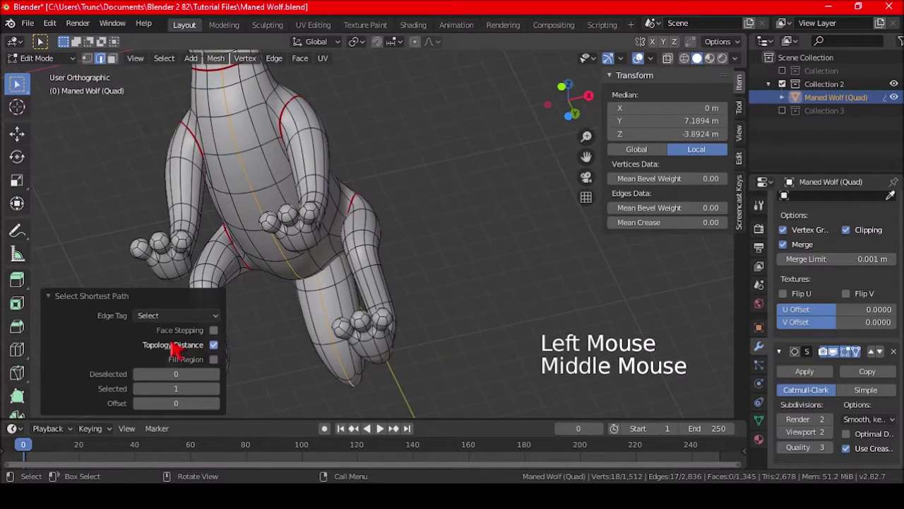
middle_click_drag(233, 297, 198, 299)
key("ctrl+e")
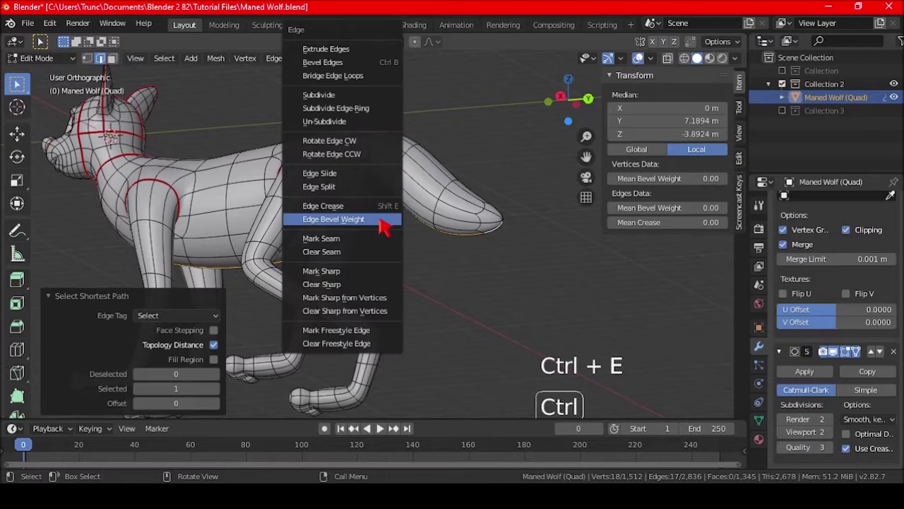
left_click(366, 242)
key("a")
key("a")
key("a")
Step: Select the edge loops running along both sides of the front leg and paw
middle_click_drag(355, 236, 311, 248, "shift")
scroll(333, 212, "up", 2)
middle_click_drag(333, 202, 353, 266, "shift")
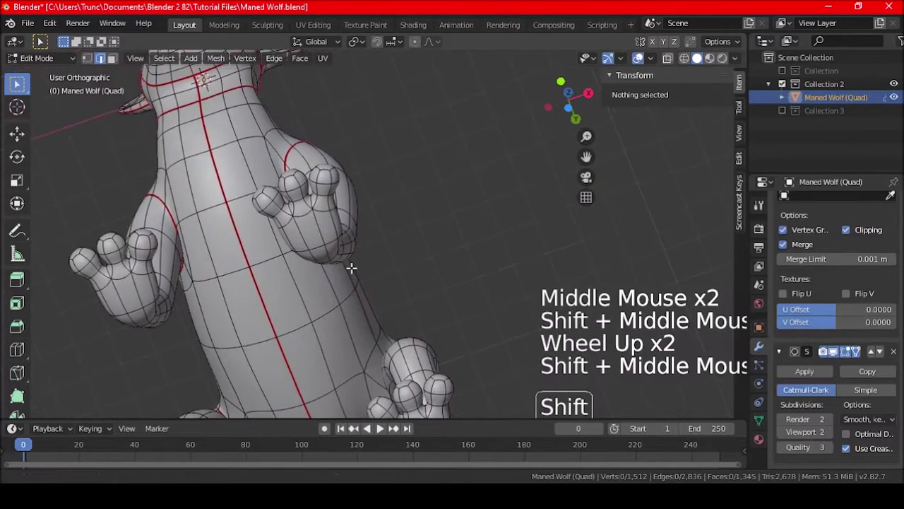
middle_click_drag(330, 213, 339, 240, "shift")
scroll(339, 248, "up", 2)
left_click(341, 260, "alt+shift")
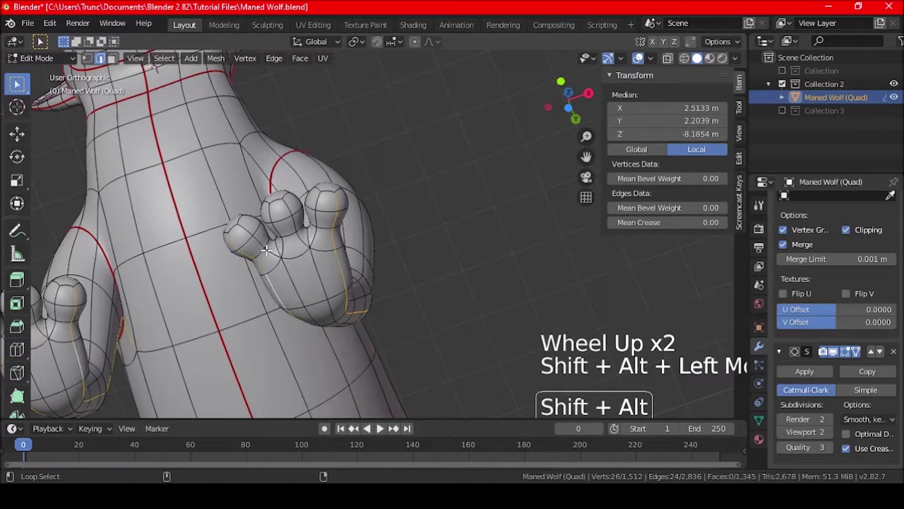
middle_click_drag(266, 249, 461, 224)
scroll(335, 253, "down", 2)
scroll(460, 224, "up", 3)
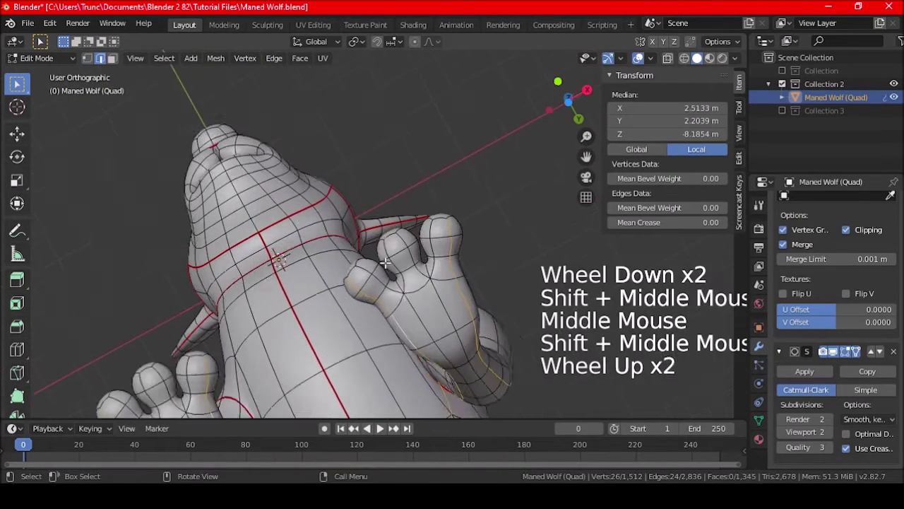
left_click(358, 274, "alt+shift")
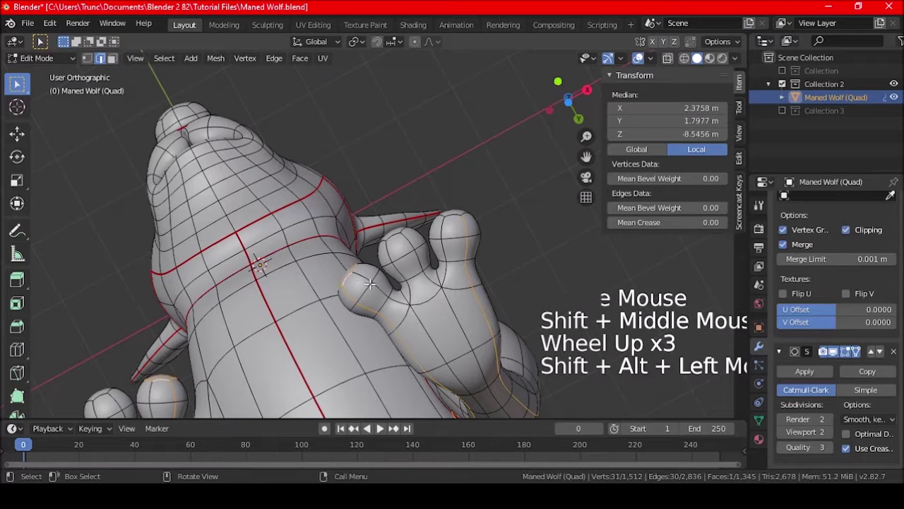
middle_click_drag(357, 273, 373, 228)
key("ctrl+z")
Step: Add the edges over the front paw's toe tips and between its toes to the selection
left_click(379, 232, "alt+shift")
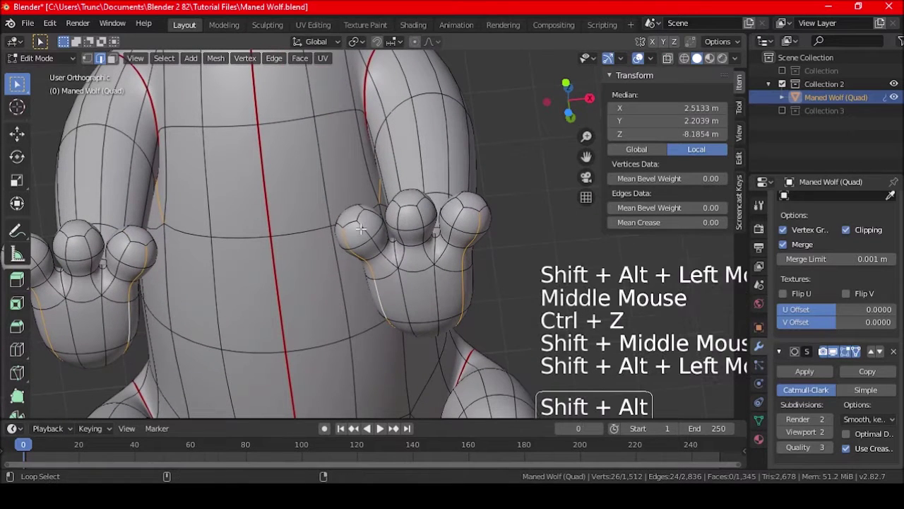
left_click(447, 212, "shift")
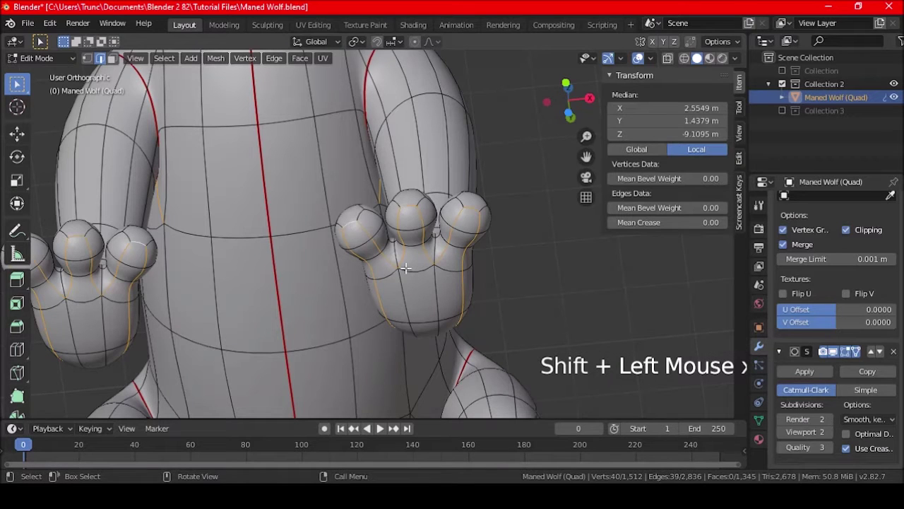
middle_click_drag(406, 268, 227, 245)
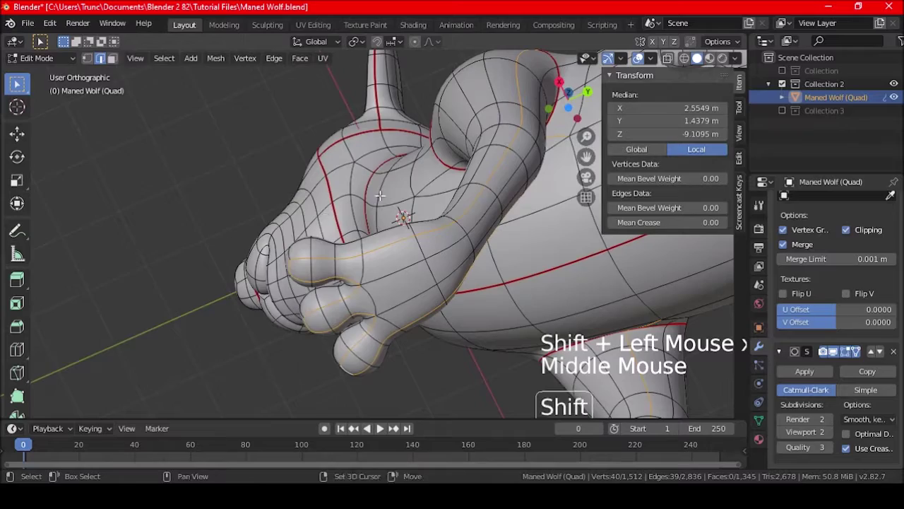
middle_click_drag(380, 195, 415, 202, "shift")
scroll(349, 216, "down", 6)
key("ctrl+e")
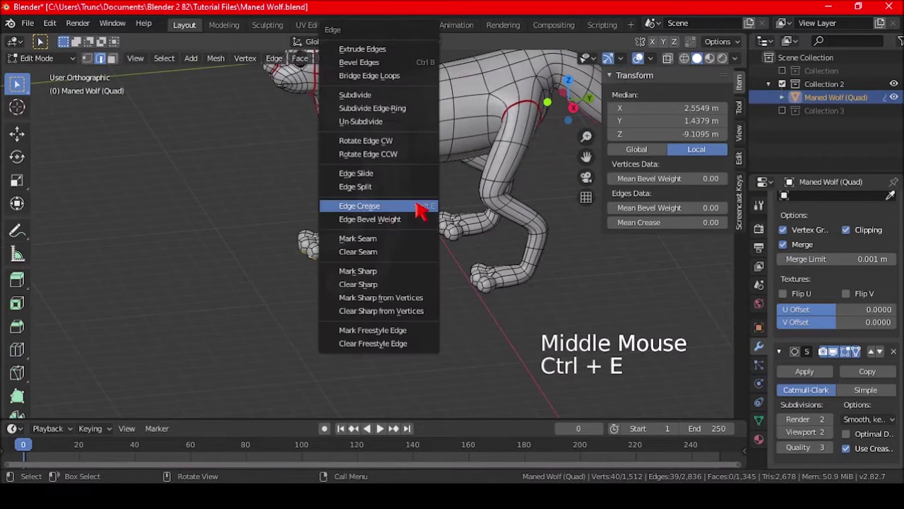
key("Escape")
Step: Deselect the edges that run past the front leg's shoulder seam onto the body, using X-ray to reach them
left_click(417, 117, "shift")
middle_click_drag(417, 117, 377, 210)
scroll(441, 152, "up", 3)
left_click(668, 58)
scroll(345, 162, "up", 4)
scroll(345, 162, "up", 2)
left_click(363, 202, "shift")
scroll(369, 195, "down", 3)
key("ctrl+e")
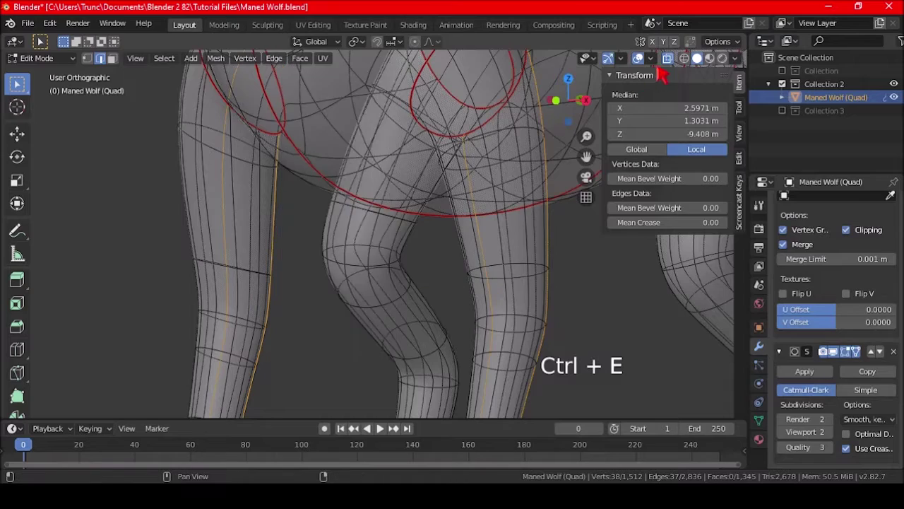
left_click(521, 158)
Step: Mark the selected front leg and paw edges as a seam and clear the selection
scroll(521, 158, "down", 3)
middle_click_drag(401, 240, 435, 237)
key("ctrl+e")
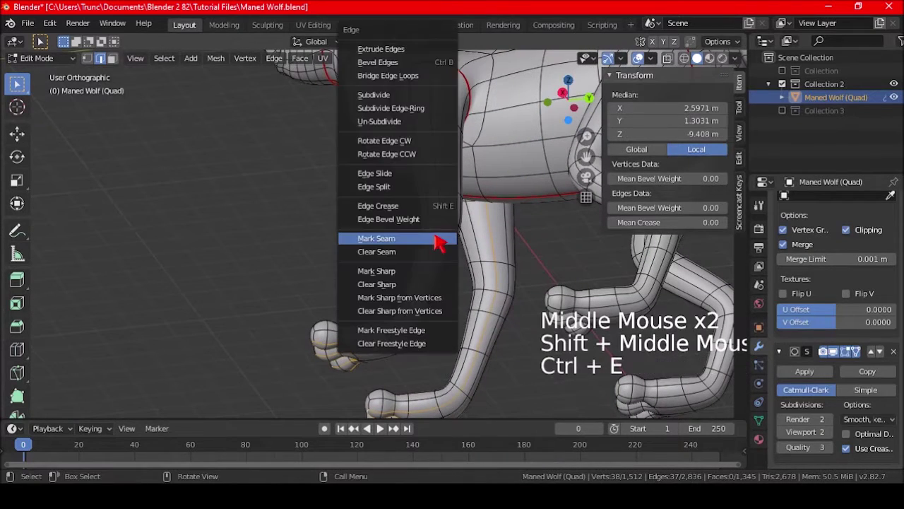
left_click(437, 239)
key("a")
key("a")
key("a")
Step: Select the edge loops along both sides of the hind leg and around its paw's toes
middle_click_drag(403, 253, 408, 219, "shift")
scroll(347, 236, "up", 2)
left_click(366, 135, "alt+shift")
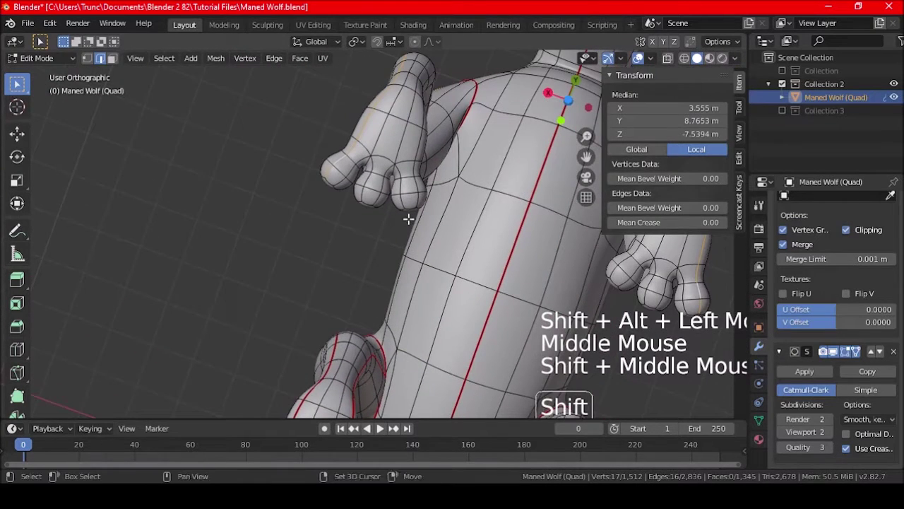
left_click(357, 170, "alt+shift")
left_click(398, 181, "alt+shift")
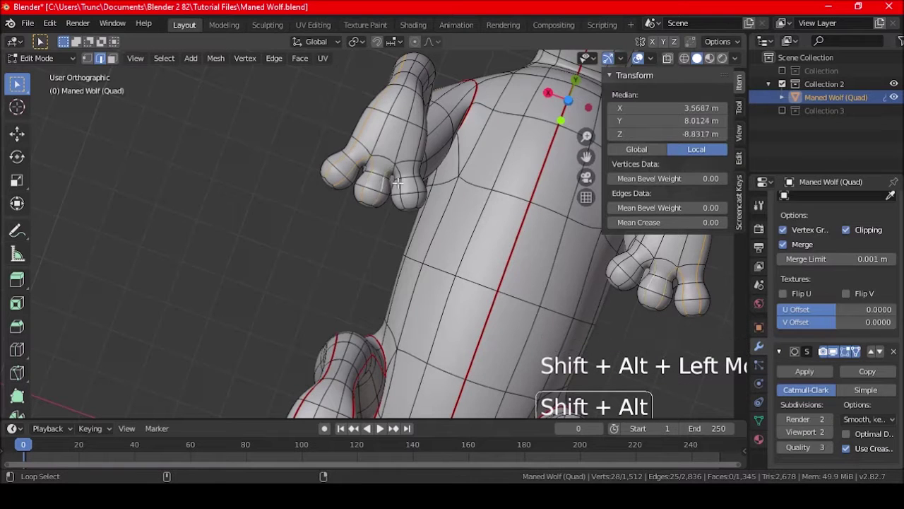
left_click(414, 185, "alt+shift")
left_click(411, 203, "shift")
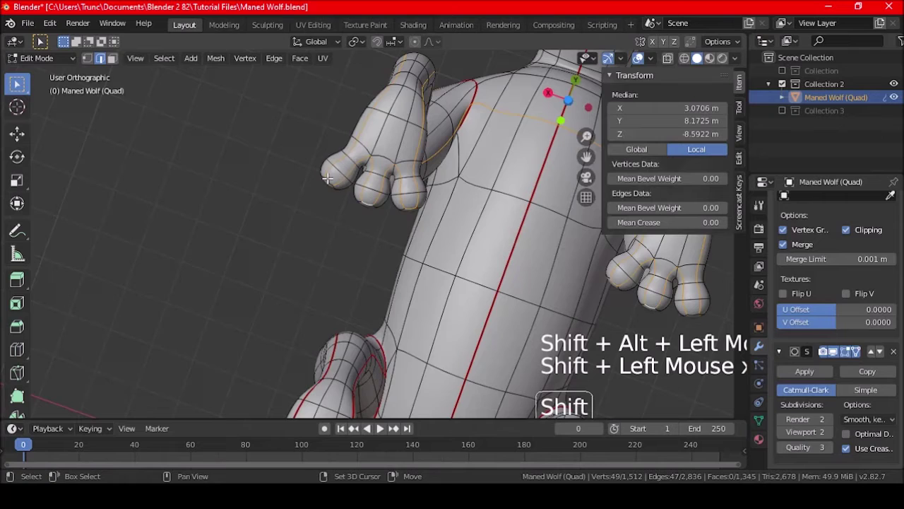
Step: Remove the edges extending beyond the hip seam onto the rump and belly from the selection using Circle Select
middle_click_drag(438, 149, 439, 257)
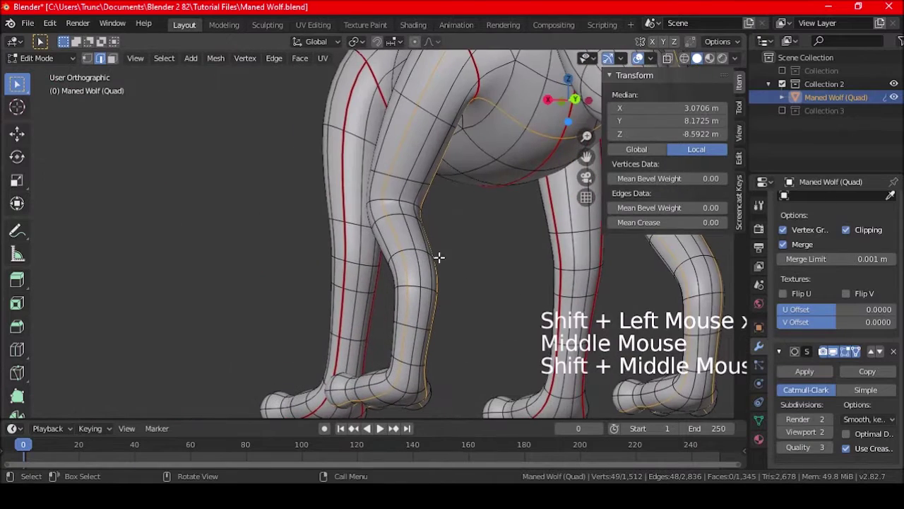
middle_click_drag(494, 186, 436, 253, "shift")
key("c")
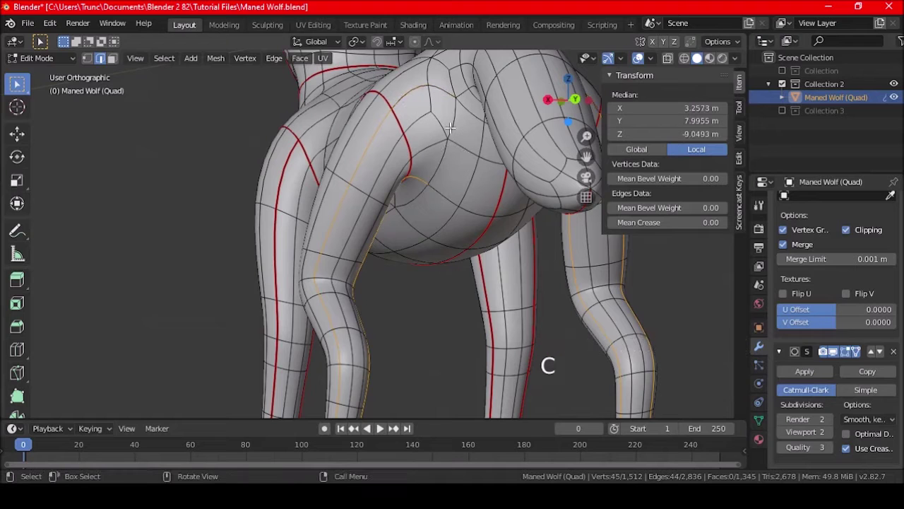
middle_click_drag(439, 178, 433, 183, "shift")
key("c")
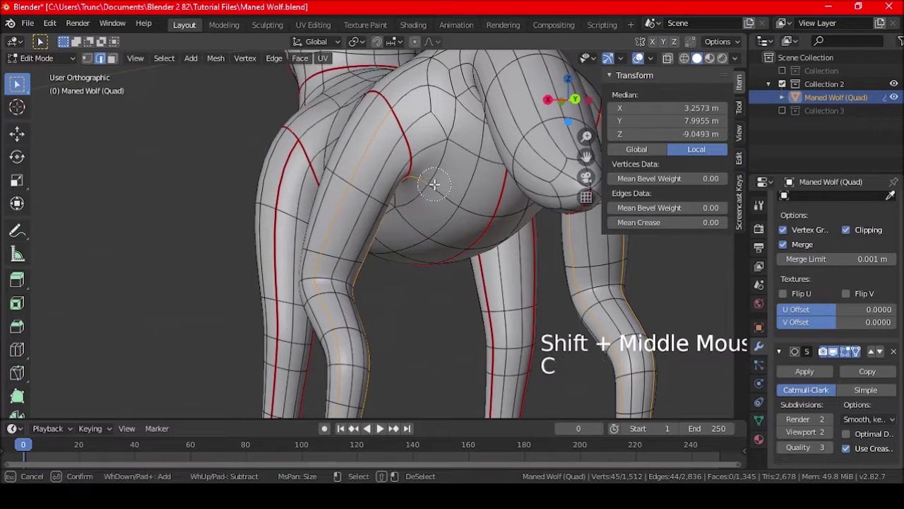
Step: Mark the selected hind leg and paw edges as a seam and clear the selection
scroll(440, 184, "down", 4)
middle_click_drag(367, 266, 355, 186, "shift")
key("ctrl+e")
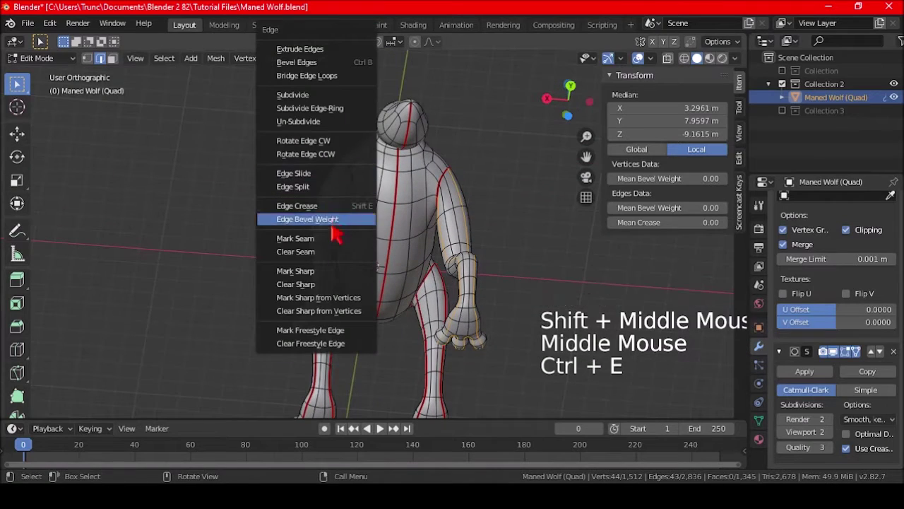
left_click(333, 238)
key("a")
key("a")
key("a")
middle_click_drag(327, 226, 439, 270)
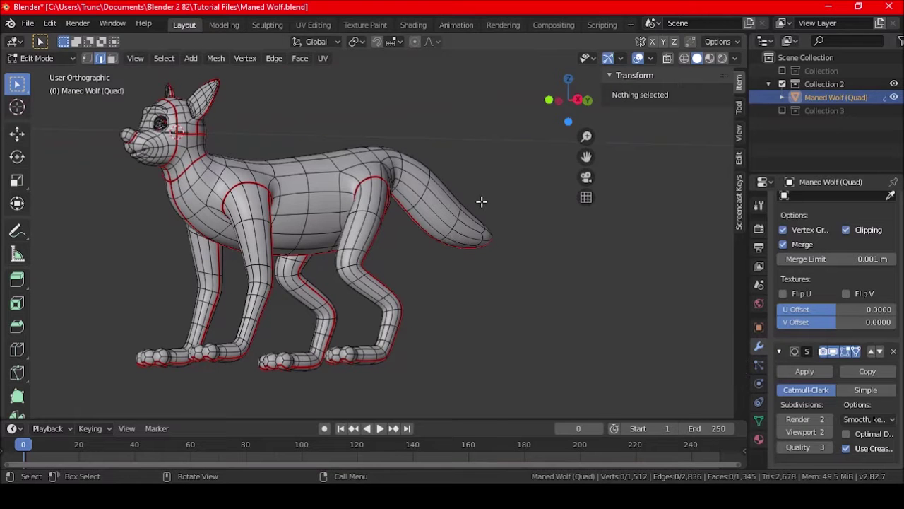
Step: Mark the edges crossing the front and hind ankles between the leg seams as seams, closing off the paw soles
middle_click_drag(403, 229, 431, 170)
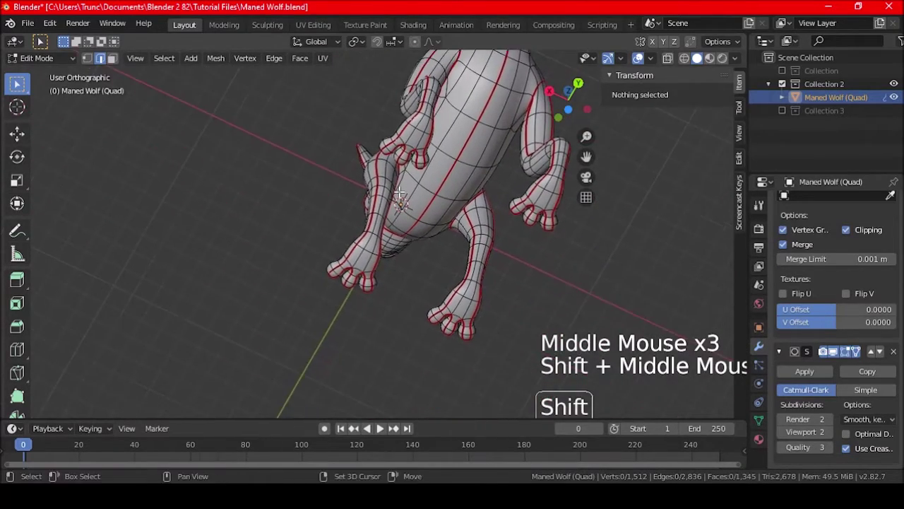
scroll(361, 201, "up", 6)
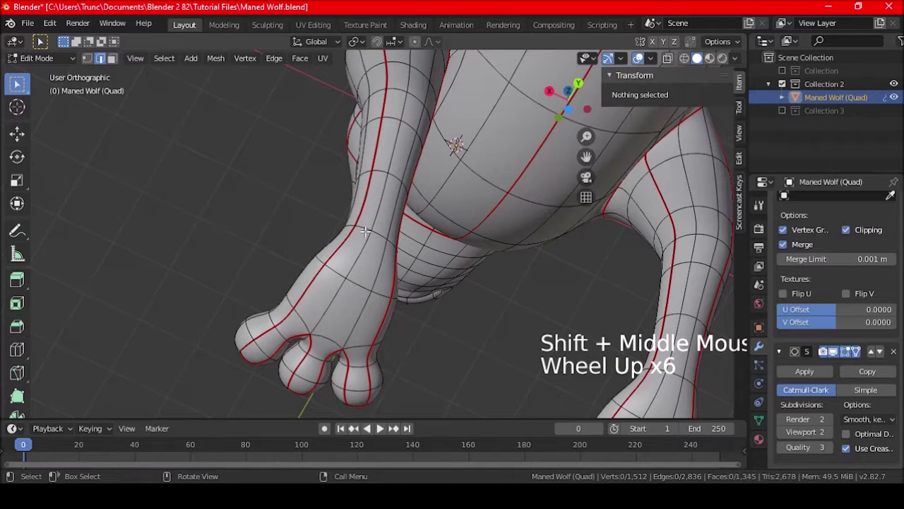
left_click(374, 235)
left_click(380, 236, "shift")
mouse_move(379, 236)
middle_mouse_down()
mouse_move(409, 250)
mouse_move(403, 239)
mouse_move(390, 274)
mouse_move(382, 237)
middle_mouse_up()
left_click(400, 239, "shift")
scroll(403, 238, "down", 3)
scroll(382, 237, "up", 3)
left_click(385, 231, "shift")
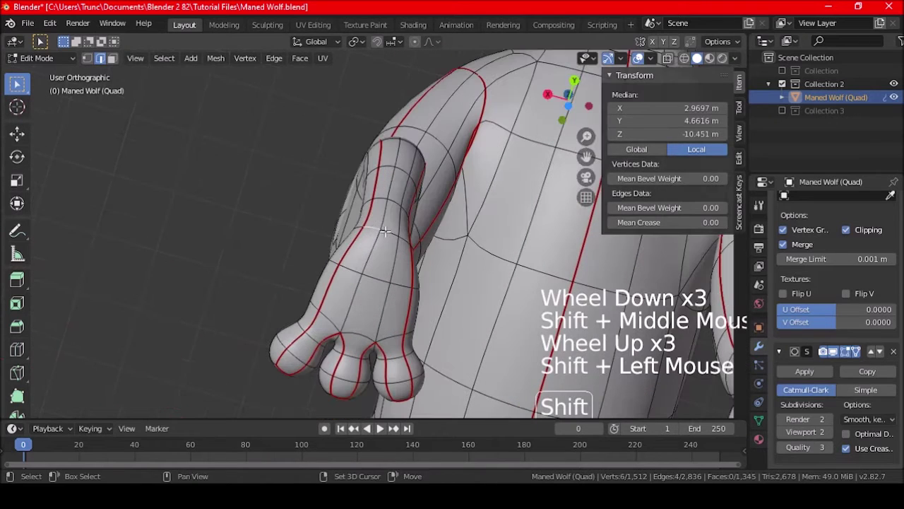
left_click(403, 241, "shift")
scroll(402, 242, "down", 5)
middle_click_drag(403, 242, 399, 212, "shift")
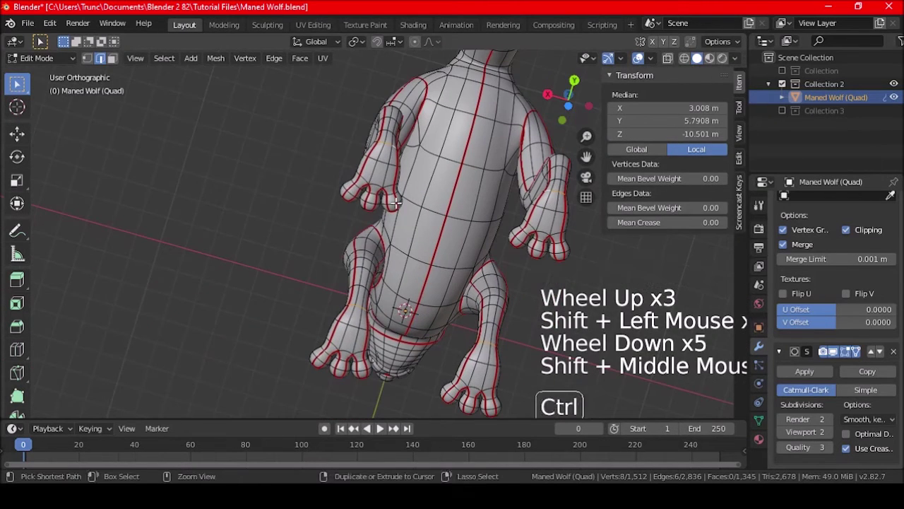
key("ctrl+e")
left_click(349, 239)
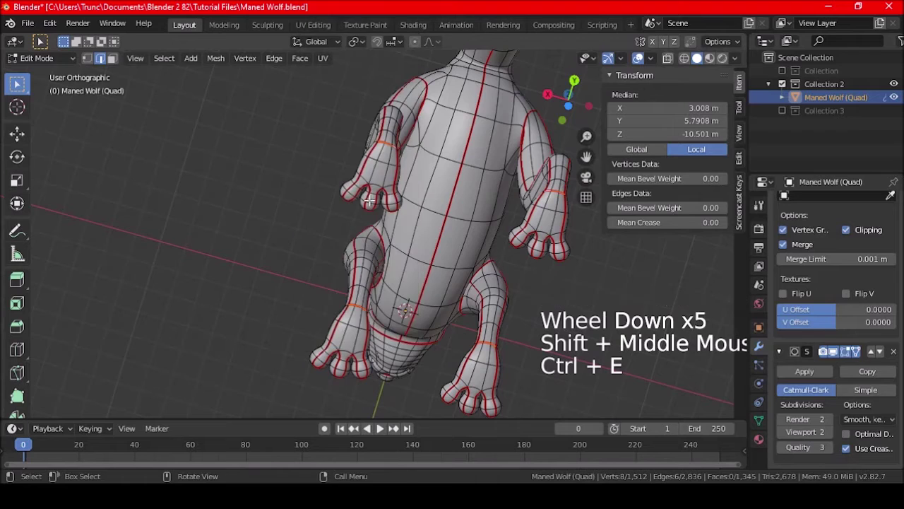
Step: Clear the seam running down the outer side of the front leg above the paw using Circle Select, and empty the selection
middle_click_drag(369, 202, 374, 226)
scroll(347, 300, "up", 4)
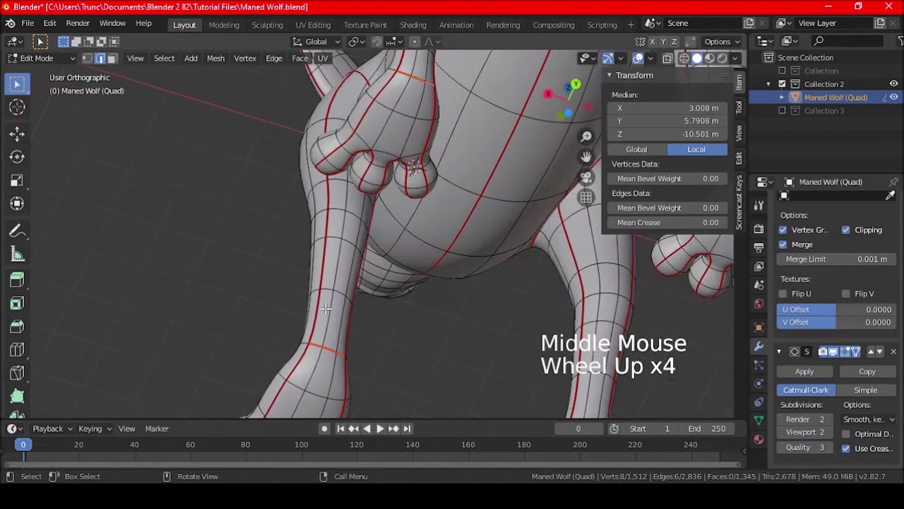
left_click(316, 302)
middle_click_drag(329, 210, 371, 294)
scroll(360, 257, "down", 1)
key("c")
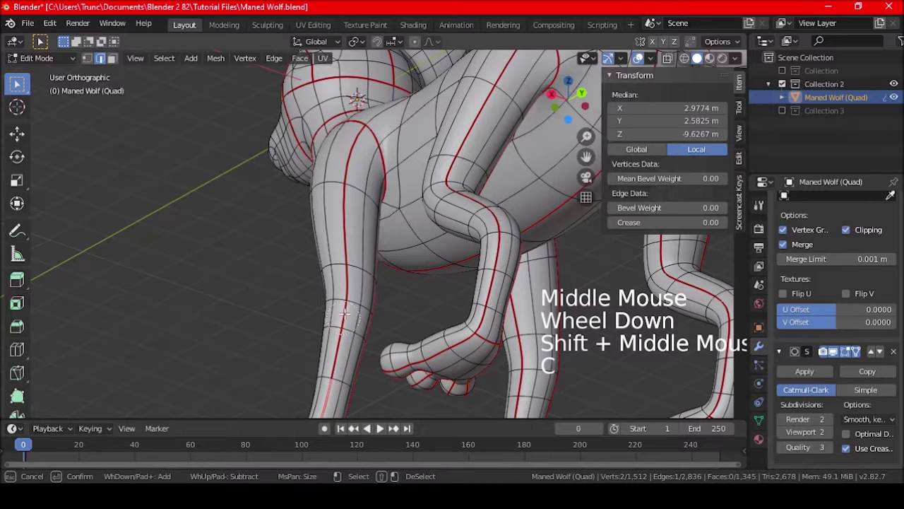
key("c")
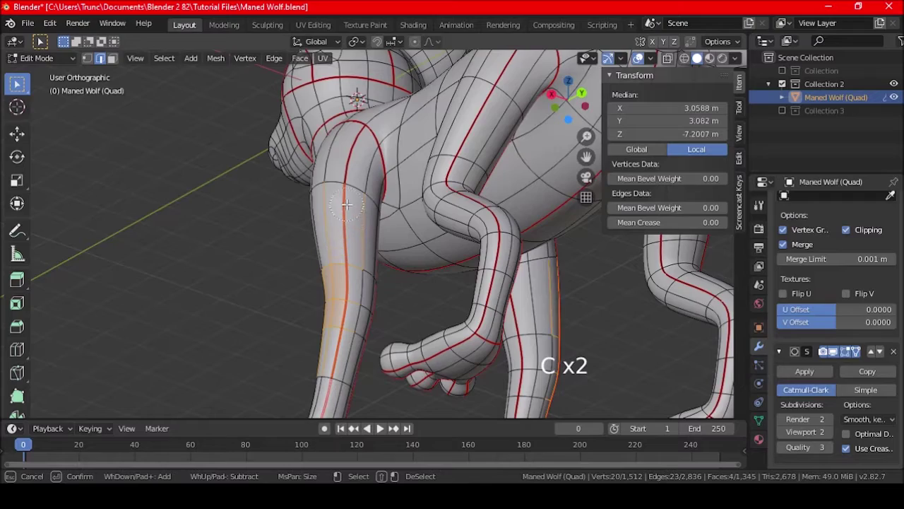
middle_click_drag(344, 195, 338, 252)
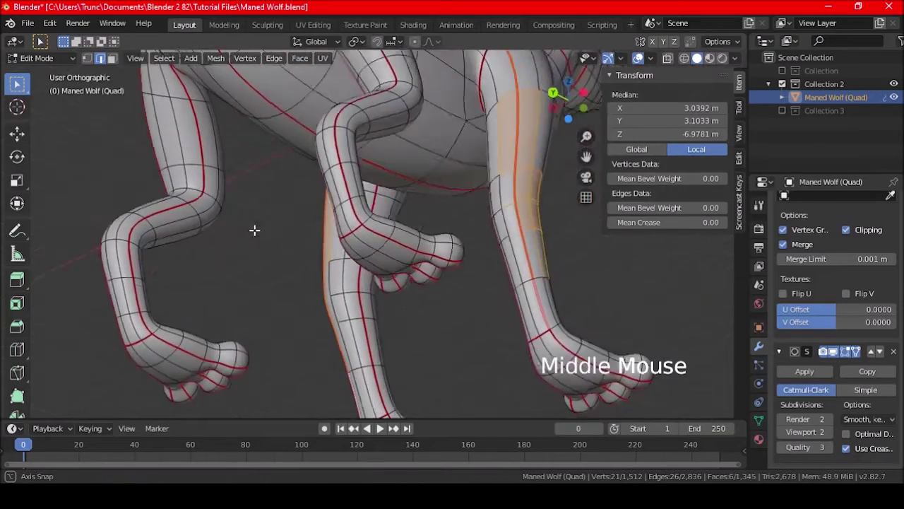
middle_click_drag(255, 229, 375, 200)
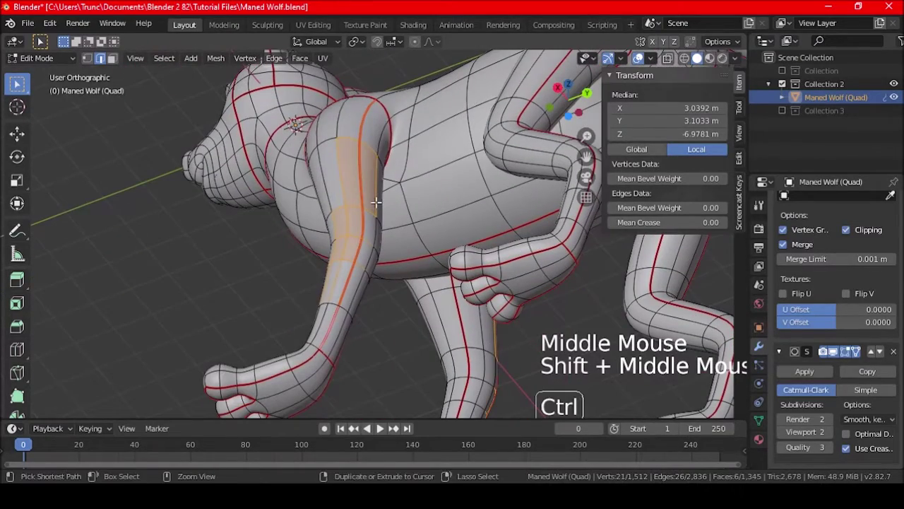
key("ctrl+e")
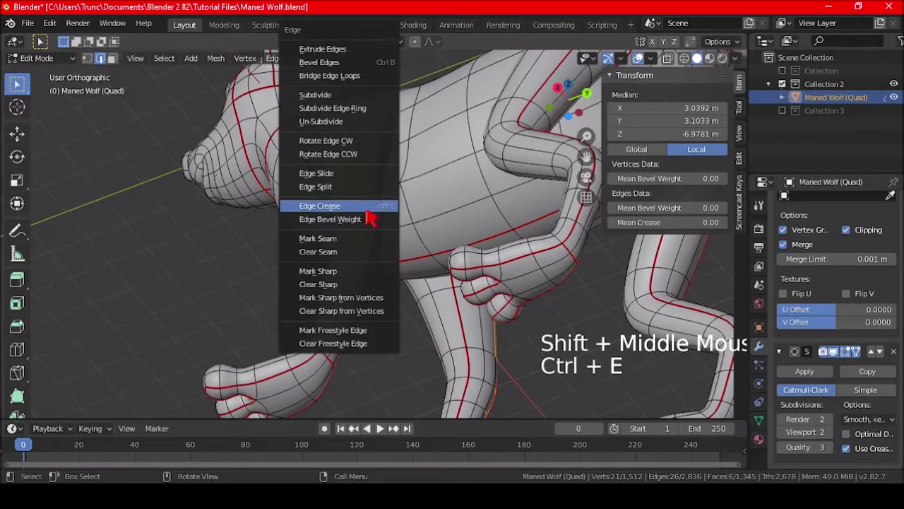
left_click(333, 259)
key("a")
key("a")
key("a")
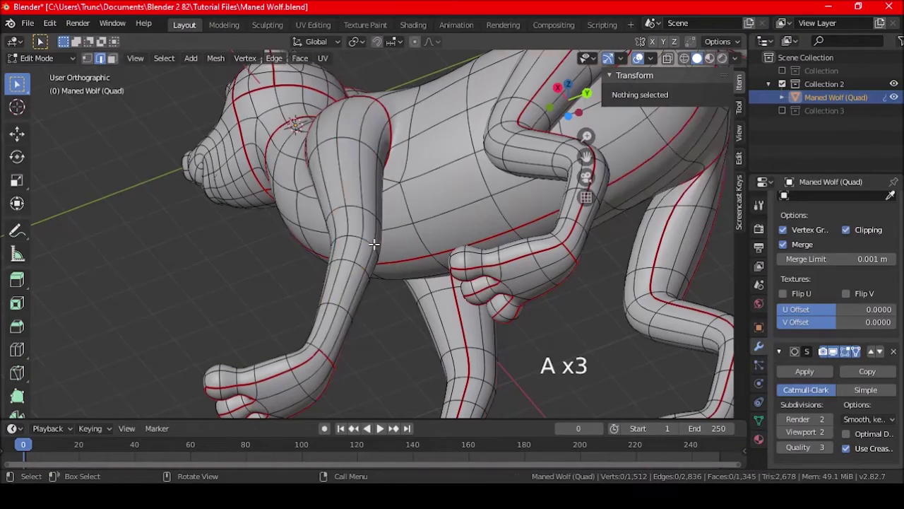
Step: Clear the seam running down the outer side of the hind leg above the paw using Circle Select, and empty the selection
mouse_move(373, 244)
middle_mouse_down()
mouse_move(545, 282)
mouse_move(594, 304)
mouse_move(403, 308)
mouse_move(255, 285)
mouse_move(313, 236)
mouse_move(356, 293)
mouse_move(393, 289)
middle_mouse_up()
scroll(352, 267, "down", 1)
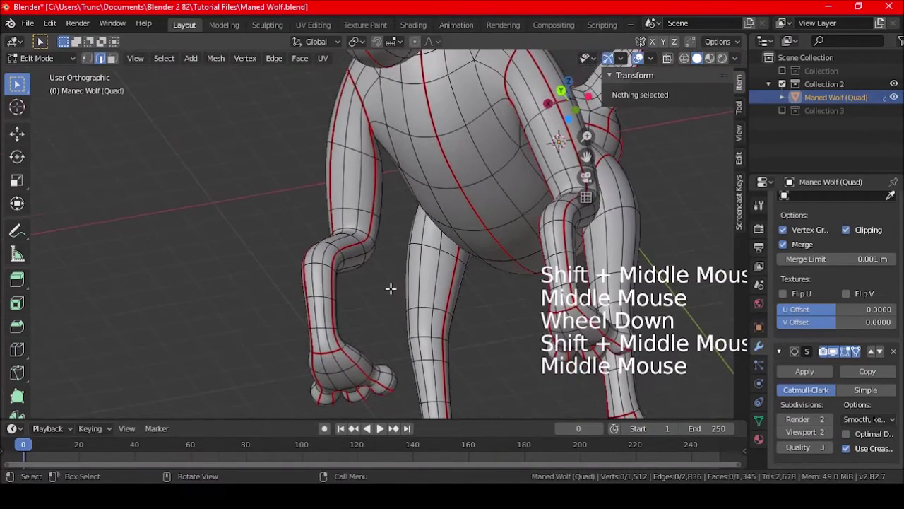
key("c")
mouse_move(304, 322)
left_mouse_down()
mouse_move(294, 276)
mouse_move(325, 209)
mouse_move(327, 164)
mouse_move(303, 172)
left_mouse_up()
right_click(303, 172)
middle_click_drag(303, 172, 347, 264)
left_click(311, 237, "shift")
key("ctrl+e")
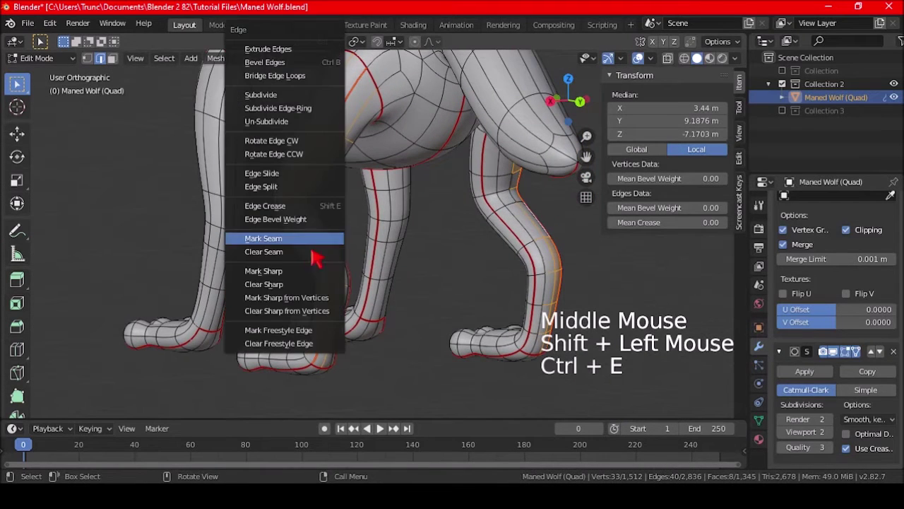
left_click(295, 236)
key("a")
key("a")
key("a")
Step: Mark the edge loop around the base of the tail as a seam and clear the selection
scroll(345, 259, "down", 2)
middle_click_drag(345, 259, 273, 192)
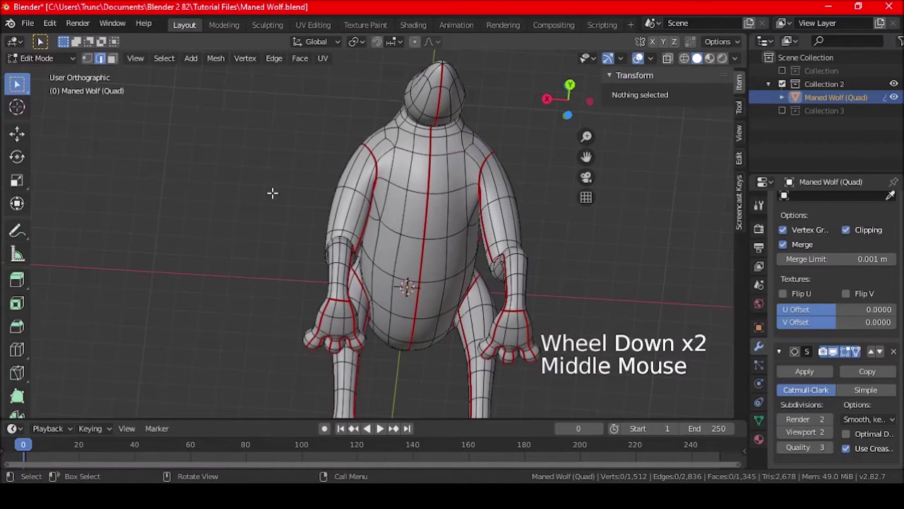
middle_click_drag(346, 228, 445, 247)
middle_click_drag(445, 247, 419, 206)
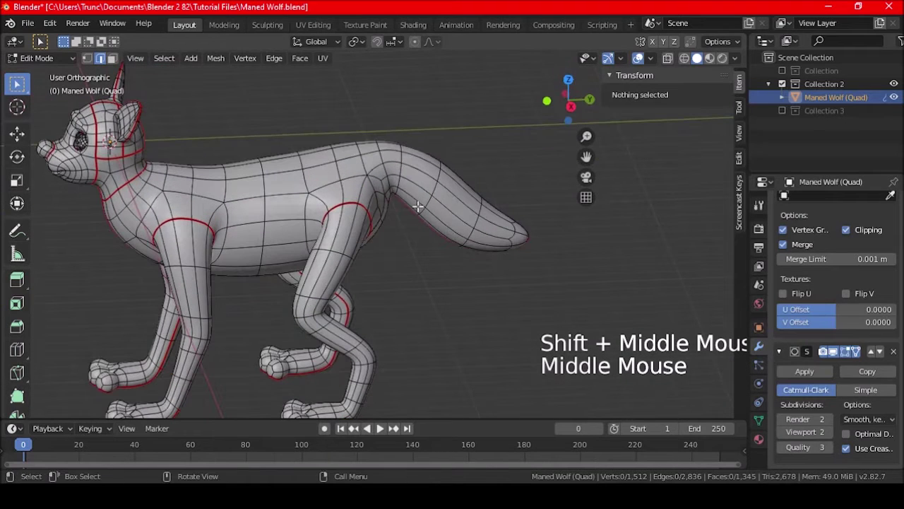
left_click(407, 169, "alt+shift")
key("ctrl+z")
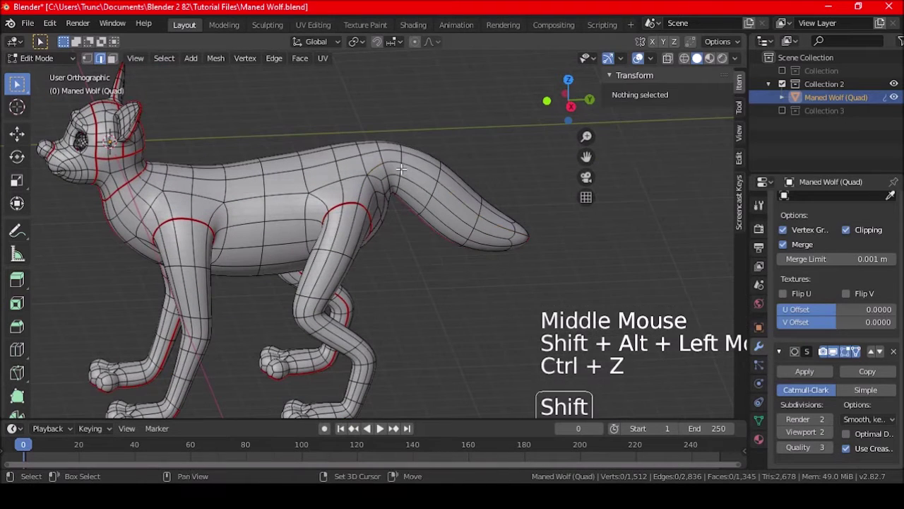
left_click(415, 188, "alt+shift")
key("ctrl+e")
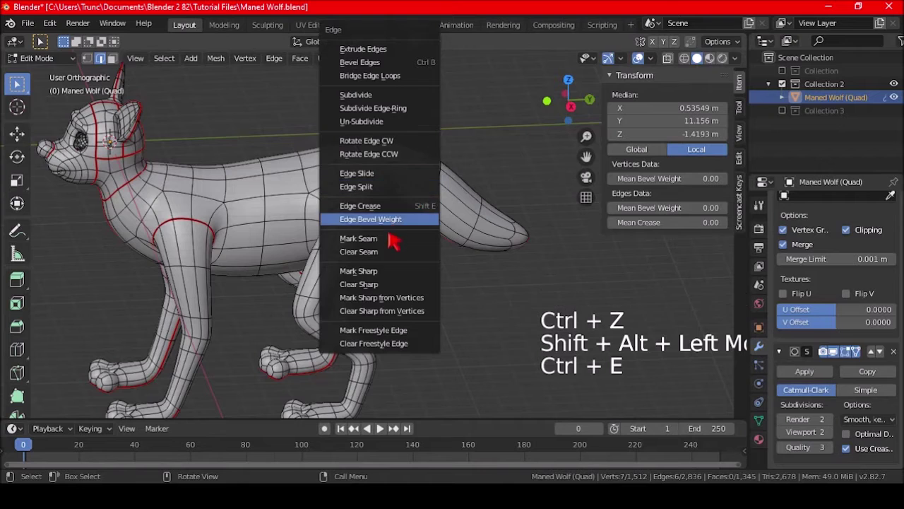
left_click(404, 241)
key("a")
key("a")
key("a")
Step: Return to Object Mode, deselect the wolf and save the file
scroll(404, 242, "down", 2)
middle_click_drag(405, 241, 384, 259, "shift")
key("Tab")
middle_click_drag(347, 288, 371, 259, "shift")
scroll(375, 264, "up", 1)
key("a")
key("a")
key("a")
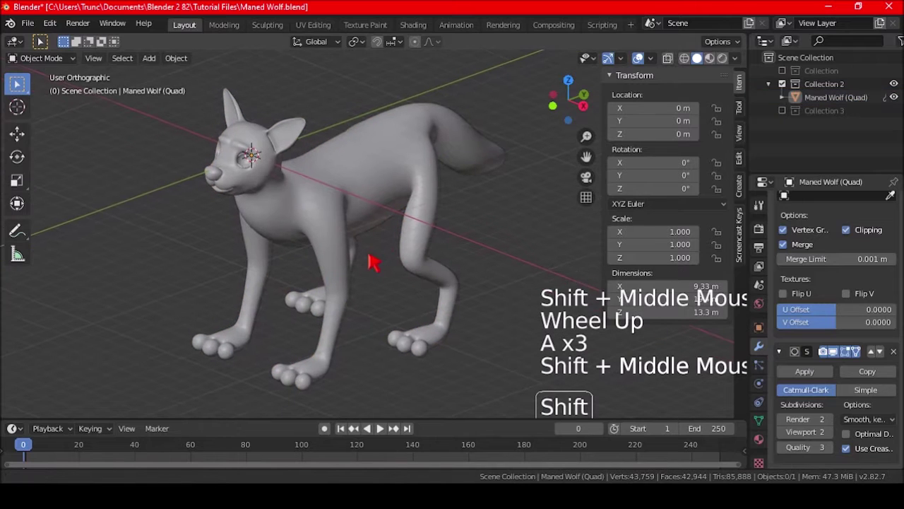
key("ctrl+s")
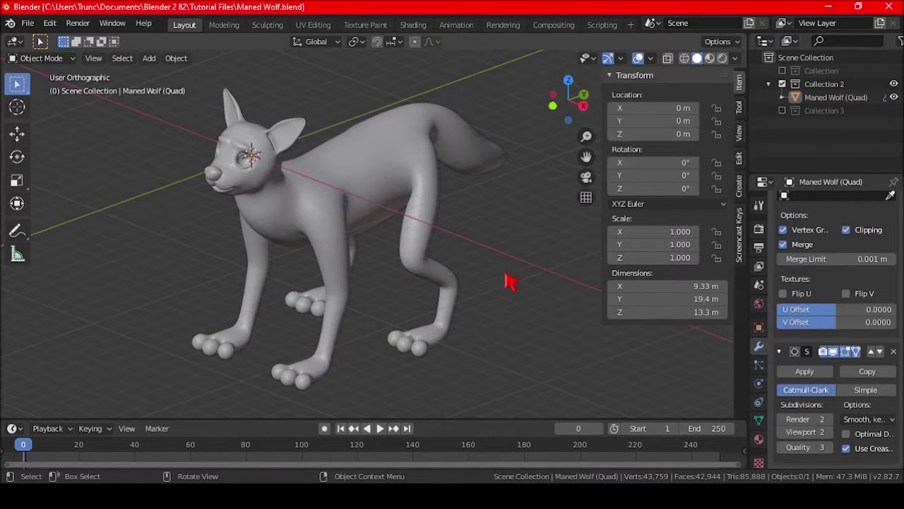
Step: Select the wolf, switch to the right orthographic view and enter Edit Mode at its paws
left_click(351, 203)
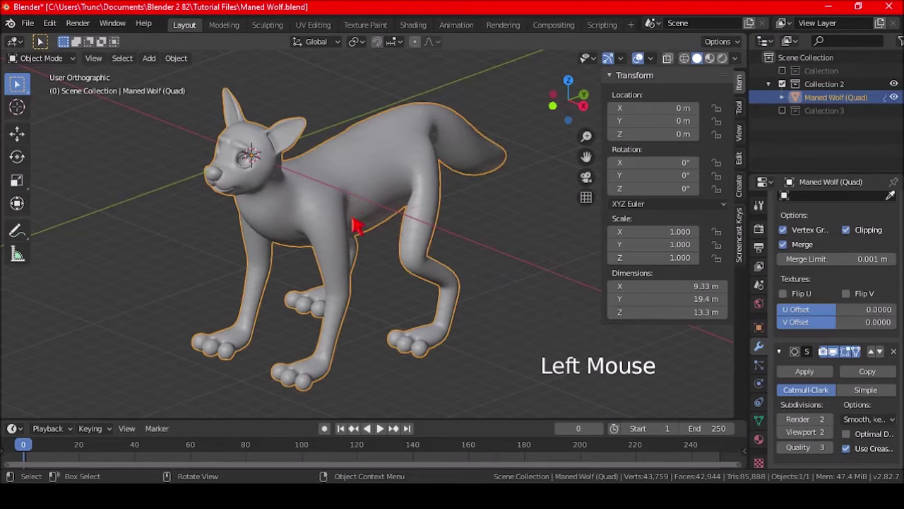
middle_click_drag(392, 280, 345, 235)
key("KP_3")
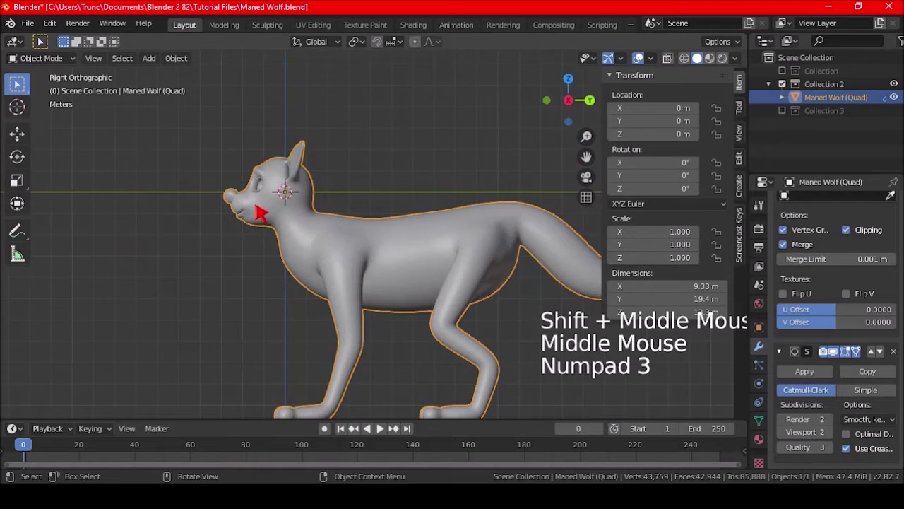
scroll(249, 217, "up", 3)
middle_click_drag(249, 217, 422, 278, "shift")
scroll(396, 247, "up", 4)
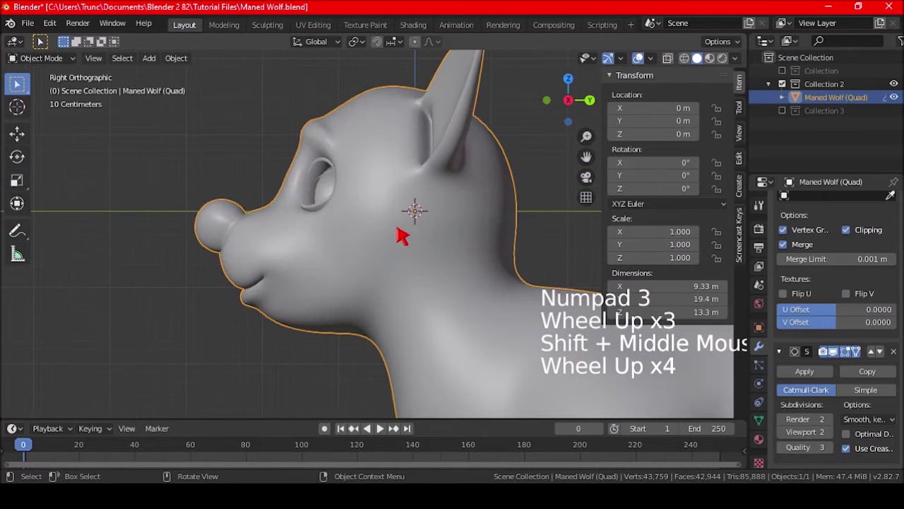
scroll(410, 220, "down", 7)
middle_click_drag(484, 327, 392, 263, "shift")
scroll(367, 225, "down", 1)
key("Tab")
scroll(392, 263, "up", 5)
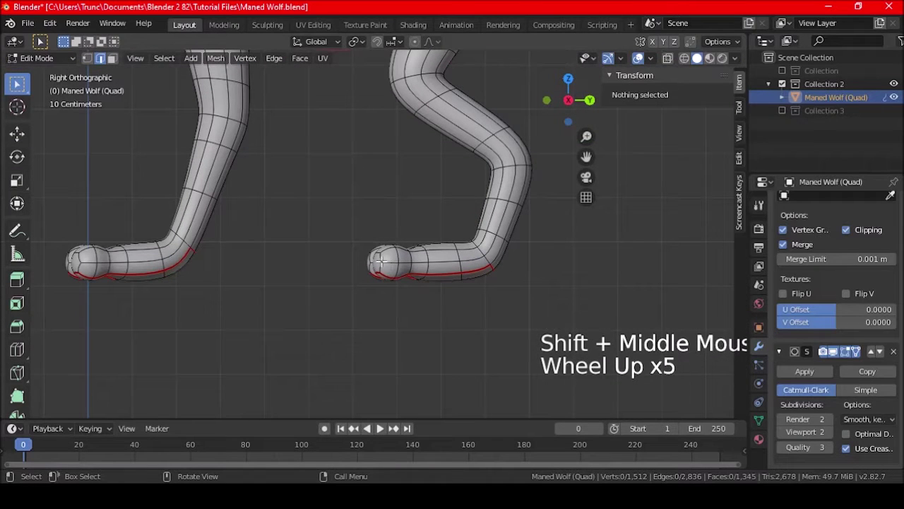
middle_click_drag(369, 262, 404, 280, "shift")
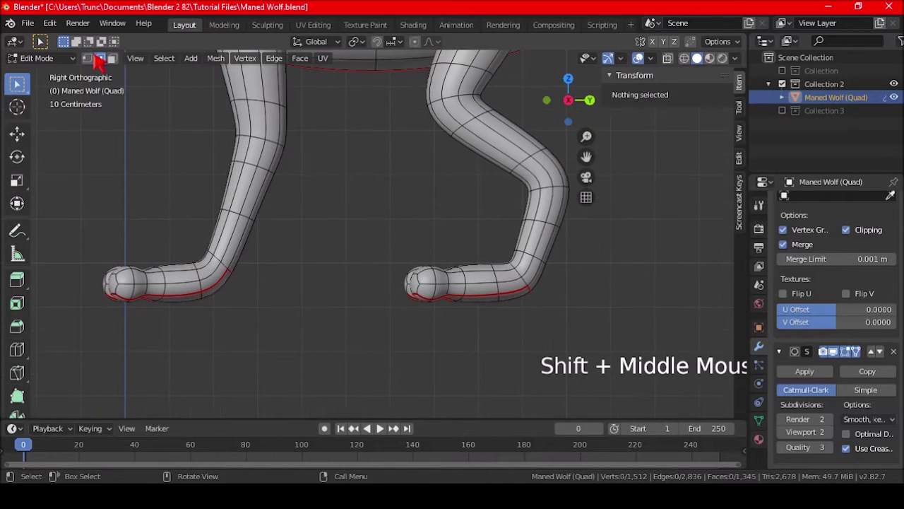
Step: Select the seam-bounded sole faces of the front and hind paws in face select mode with Select Linked
left_click(87, 58)
middle_click_drag(337, 254, 270, 196)
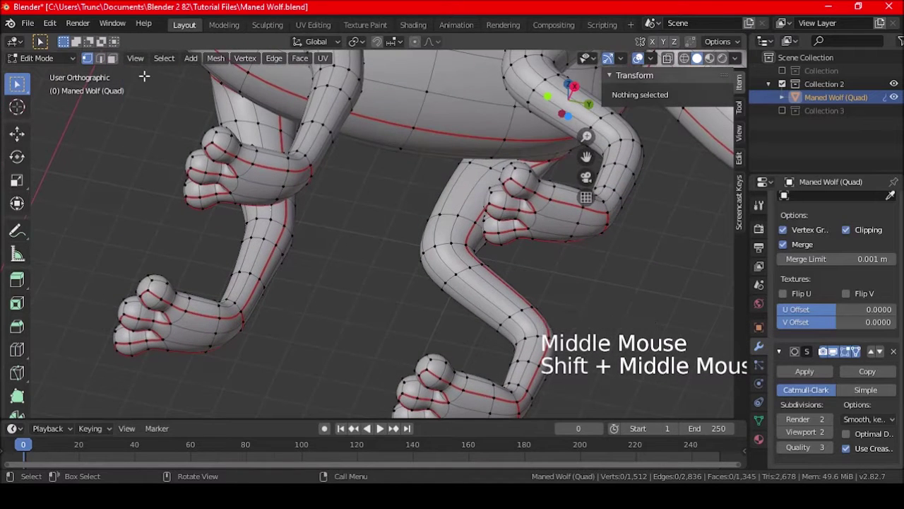
left_click(111, 58)
key("l")
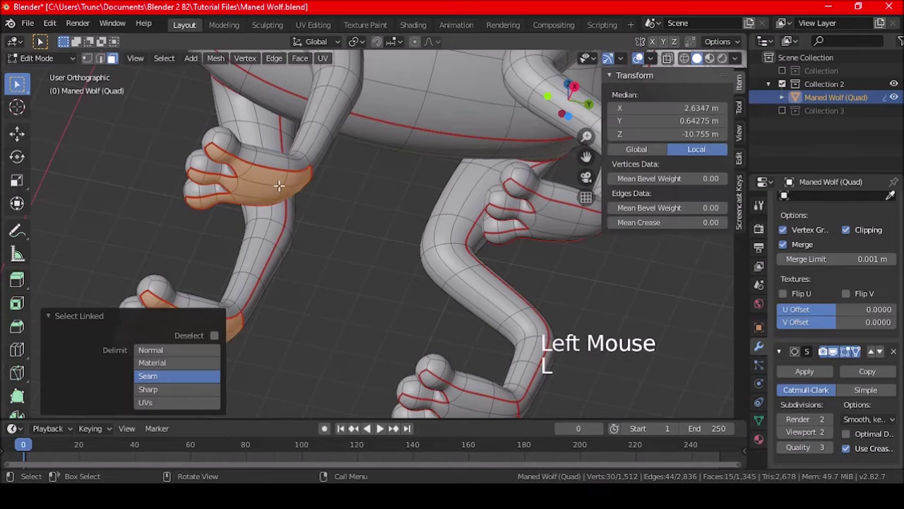
scroll(279, 185, "down", 2)
middle_click_drag(281, 187, 436, 158, "shift")
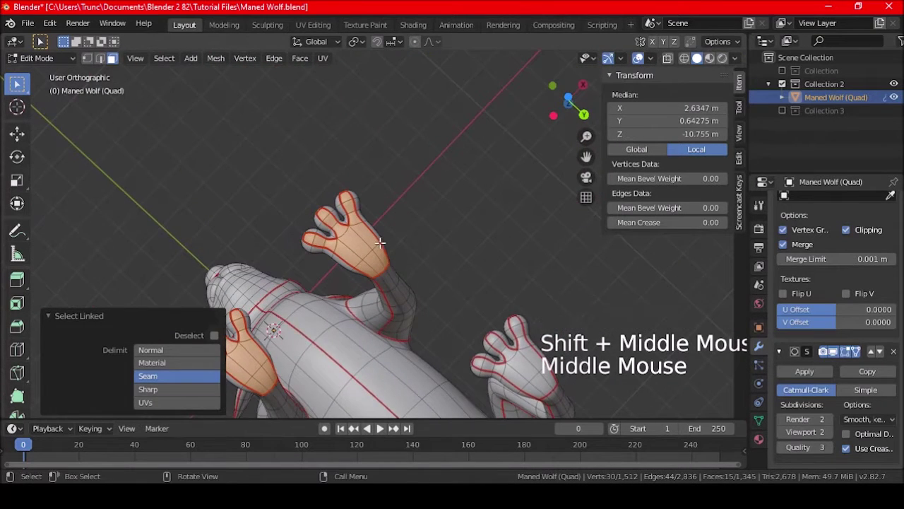
scroll(383, 243, "up", 3)
middle_click_drag(358, 264, 391, 187, "shift")
scroll(421, 218, "down", 2)
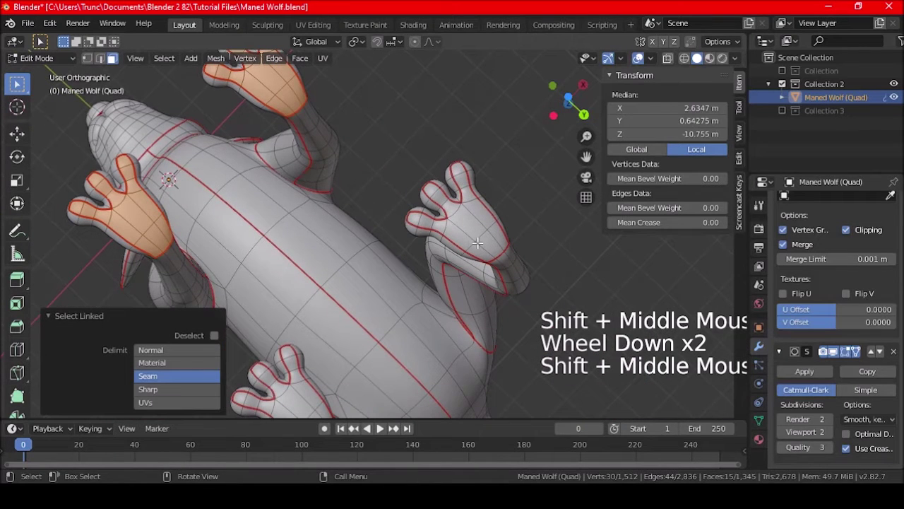
key("l")
Step: Snap the 3D cursor to the selected paw soles in the right orthographic view
key("KP_3")
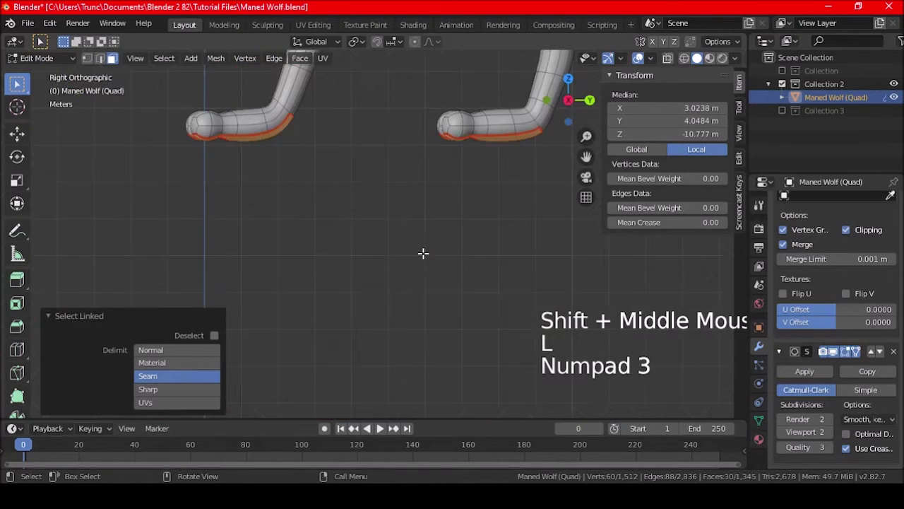
scroll(431, 212, "down", 2)
middle_click_drag(430, 212, 443, 302, "shift")
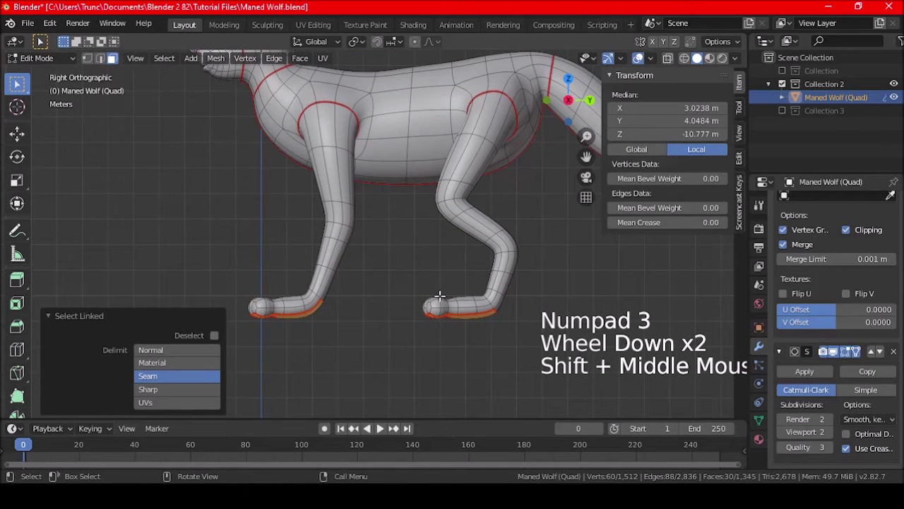
key("shift+s")
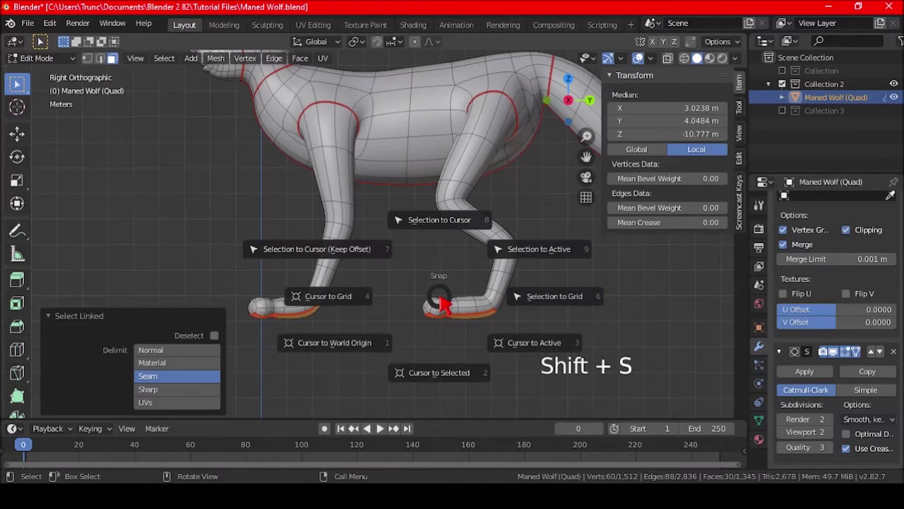
left_click(437, 372)
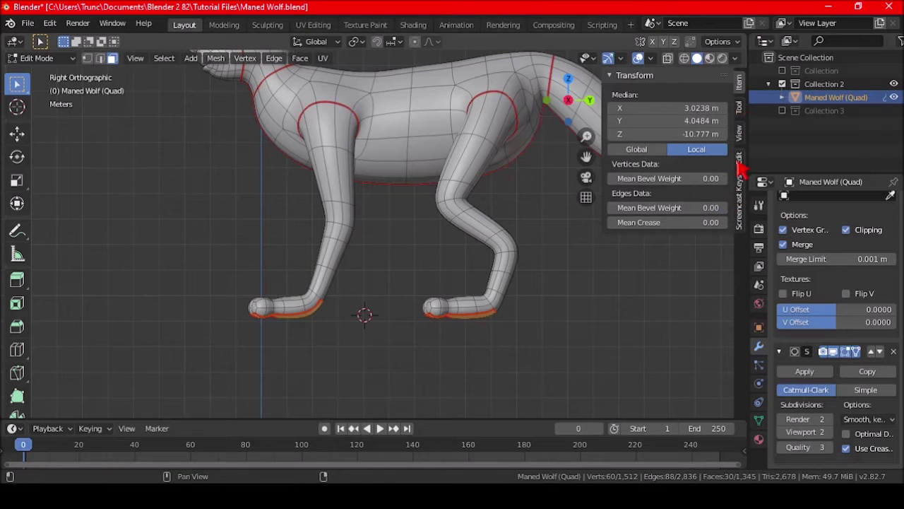
Step: Set the 3D cursor's X location to 0 m to centre it between the paws
left_click(739, 132)
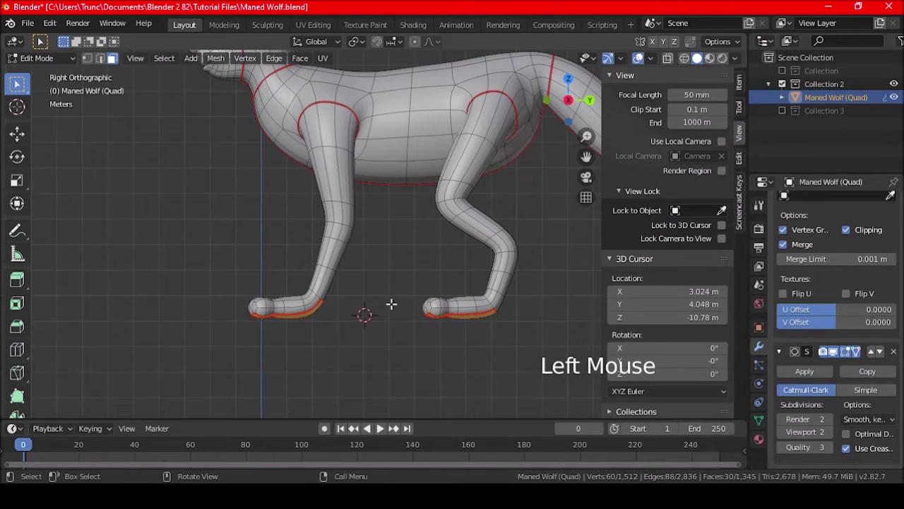
middle_click_drag(391, 304, 409, 252)
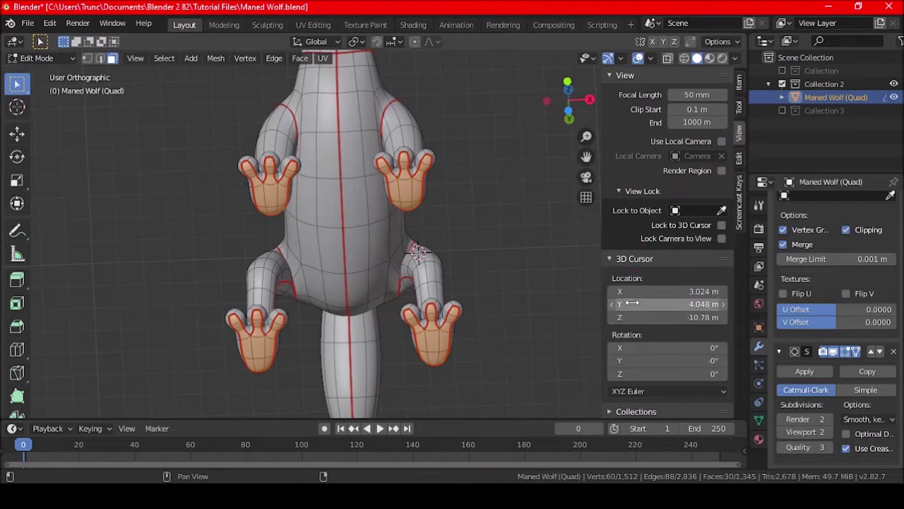
left_click(652, 292)
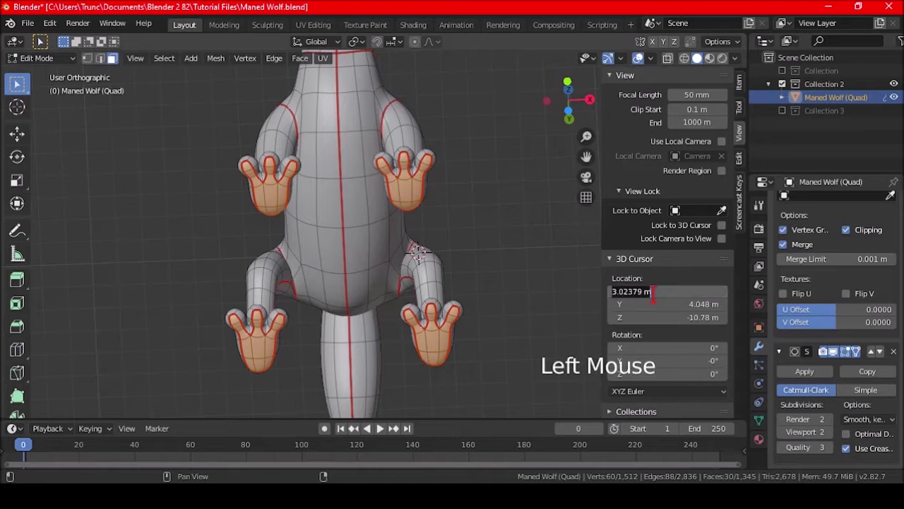
key("Return")
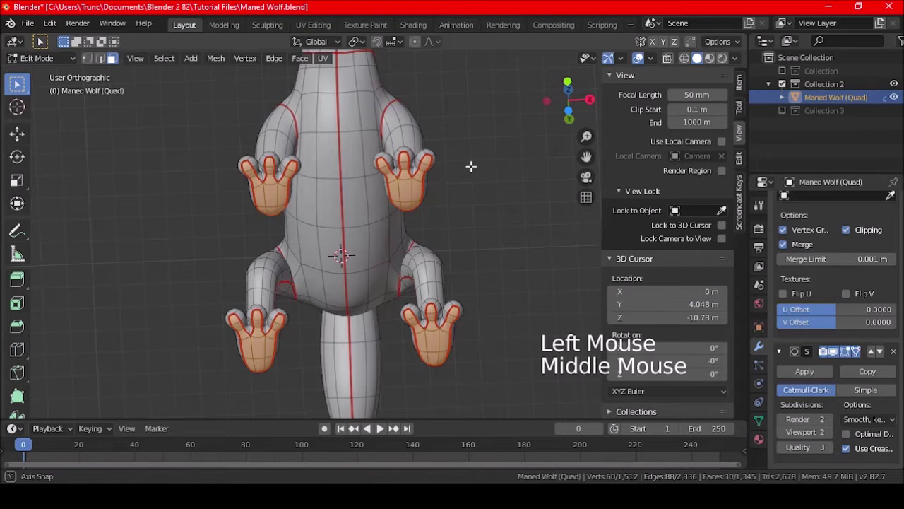
Step: Return to Object Mode and set the wolf's origin to the 3D cursor
middle_click_drag(470, 165, 391, 265)
scroll(416, 276, "down", 2)
key("Tab")
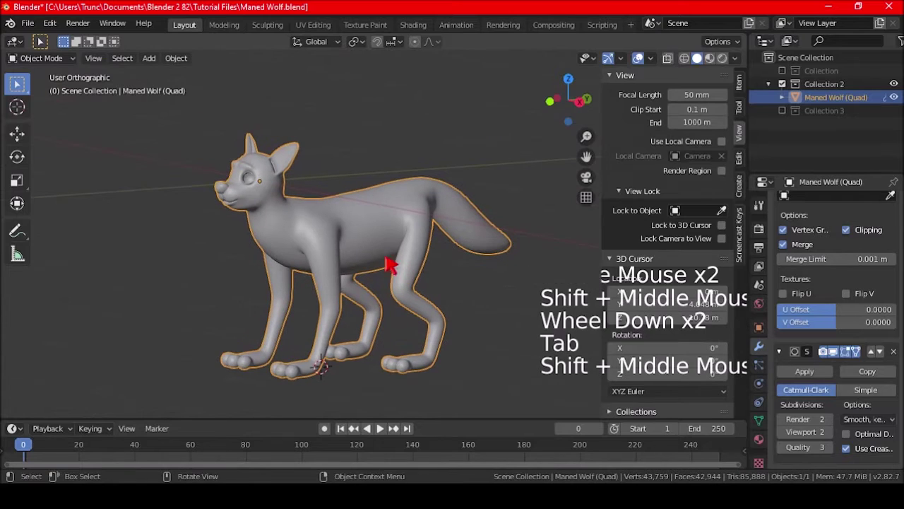
left_click(176, 58)
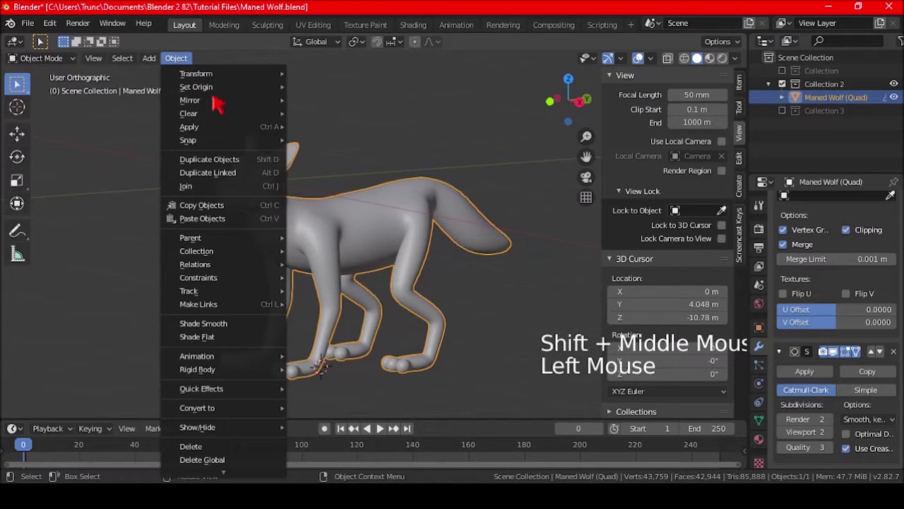
mouse_move(219, 103)
mouse_move(217, 87)
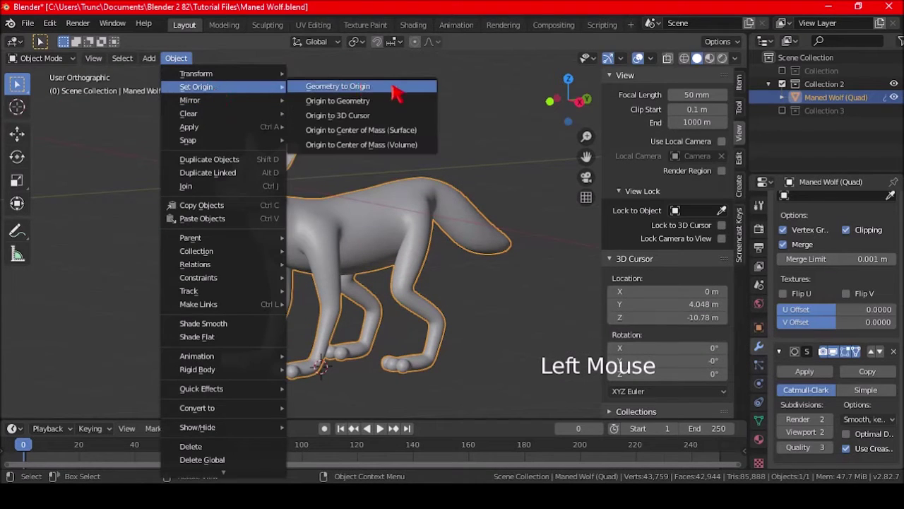
left_click(371, 116)
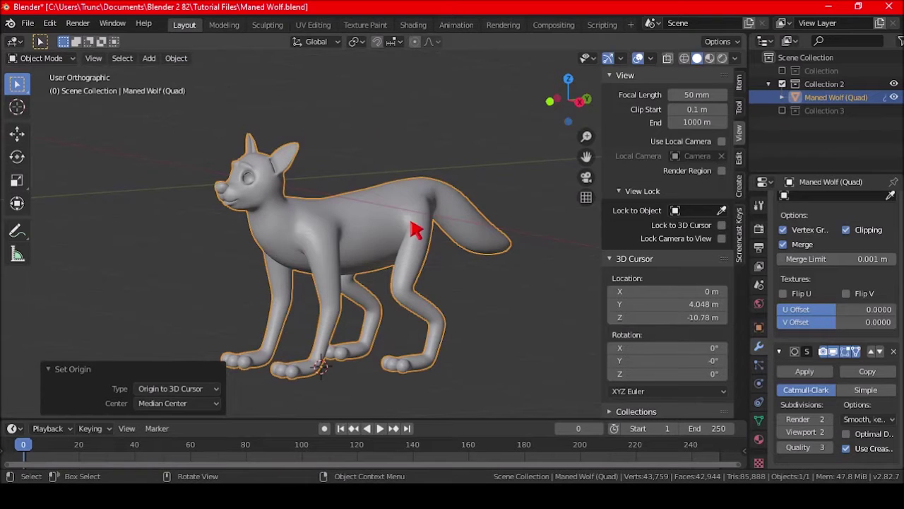
Step: Enter Edit Mode on the quadruped wolf and deselect all of its mesh
middle_click_drag(366, 232, 410, 232)
key("a")
key("a")
key("a")
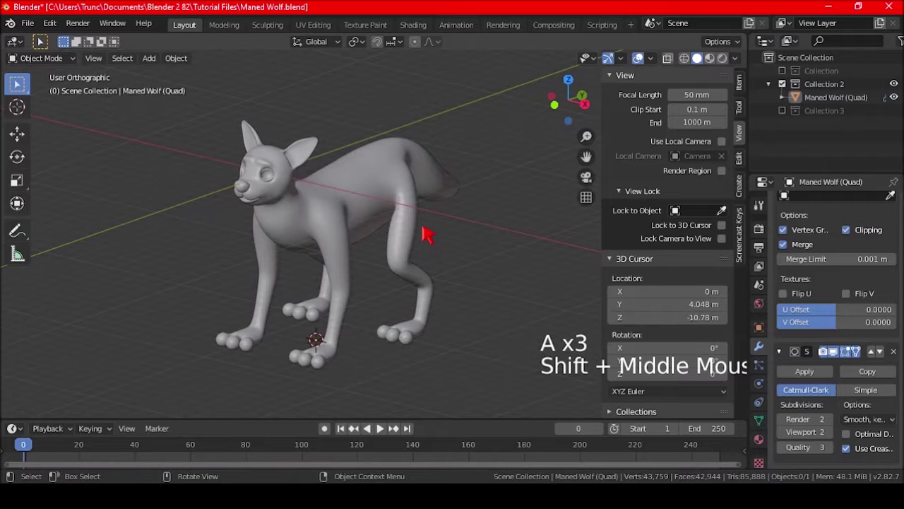
scroll(398, 245, "up", 1)
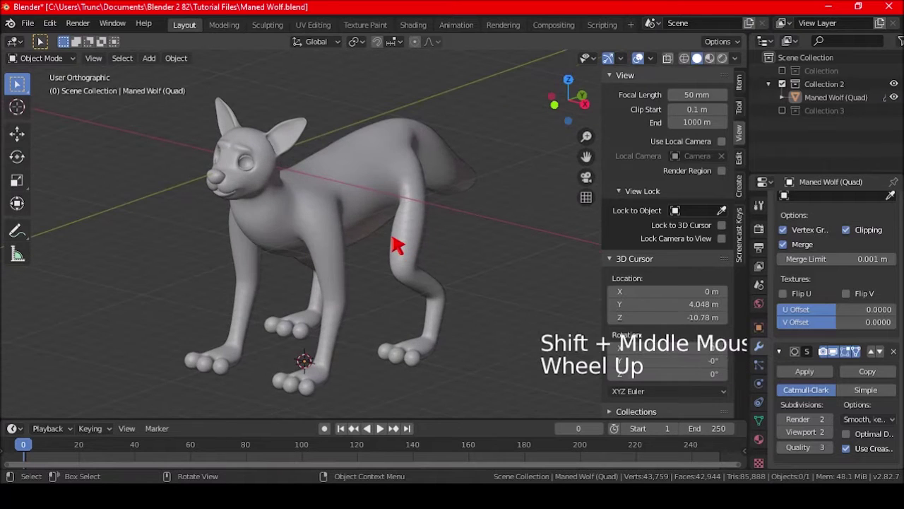
left_click(370, 212)
key("Tab")
key("a")
key("a")
key("a")
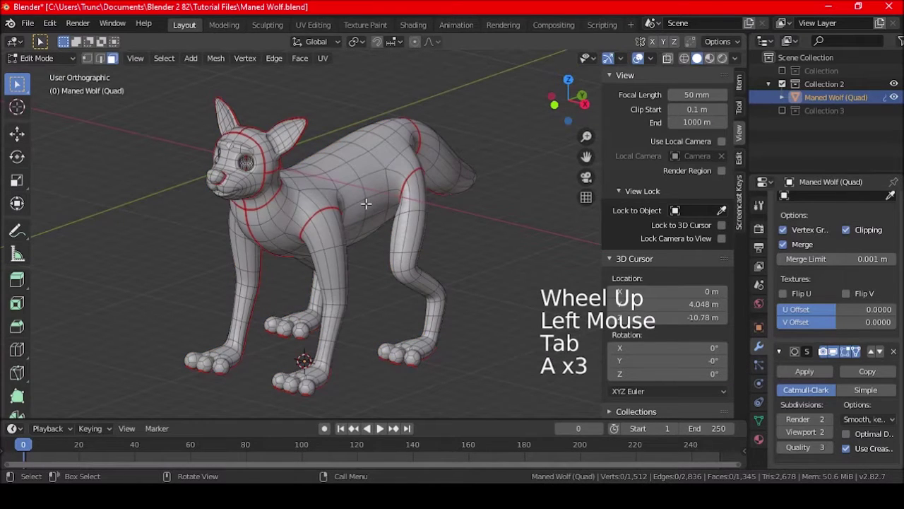
Step: Return to Object Mode, deselect the quadruped wolf and save the file
key("Tab")
key("a")
key("a")
key("a")
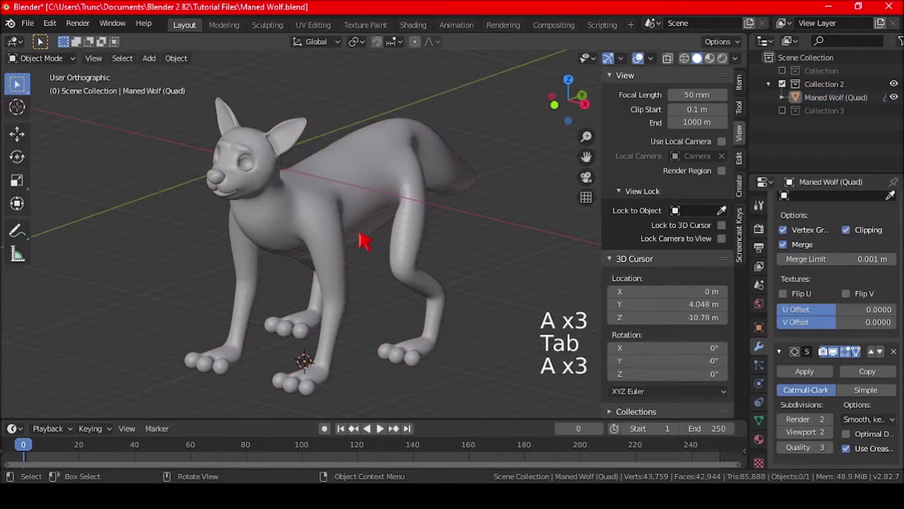
middle_click_drag(364, 242, 384, 240, "shift")
scroll(375, 234, "up", 1)
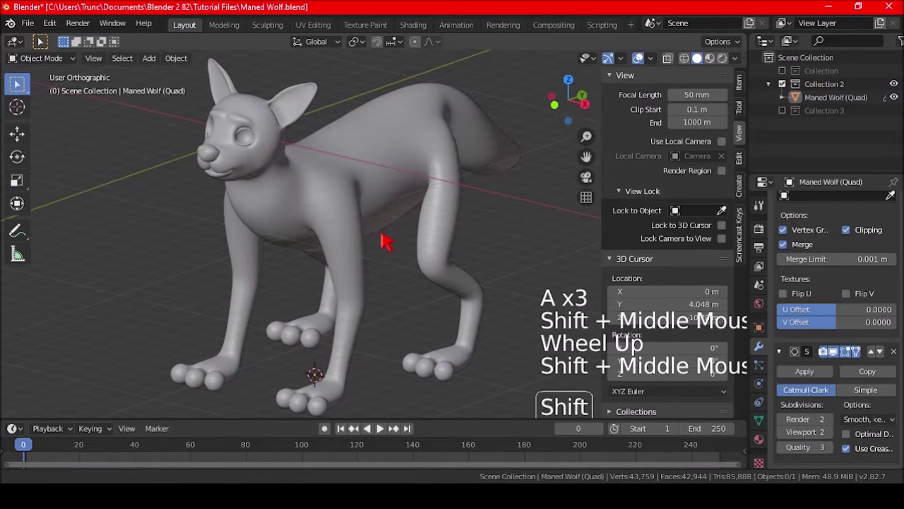
scroll(384, 240, "down", 1)
key("ctrl+s")
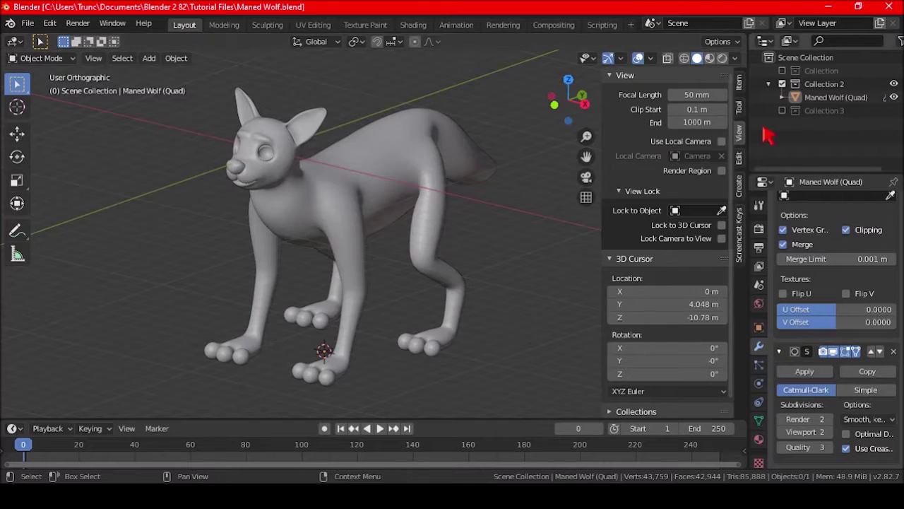
Step: Select Maned Wolf (Quad) and move it from Collection 2 to Collection
left_click(782, 71, "shift")
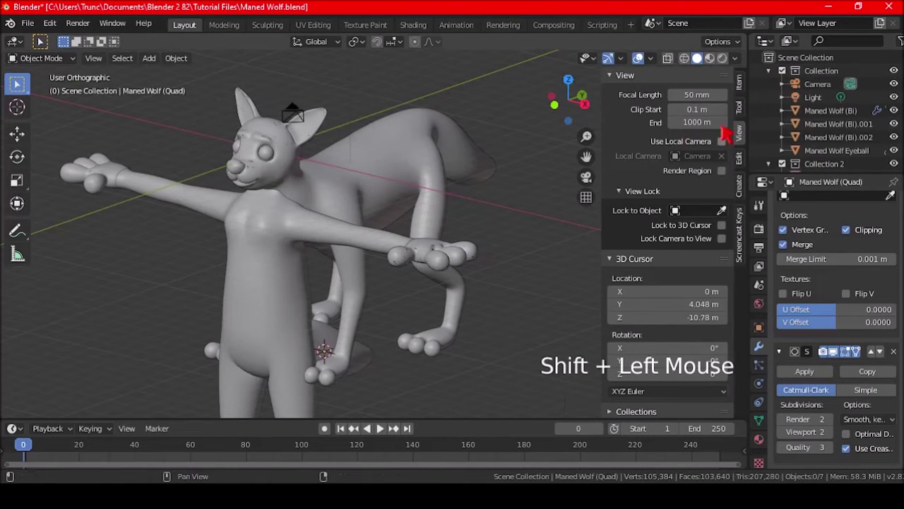
left_click(782, 71)
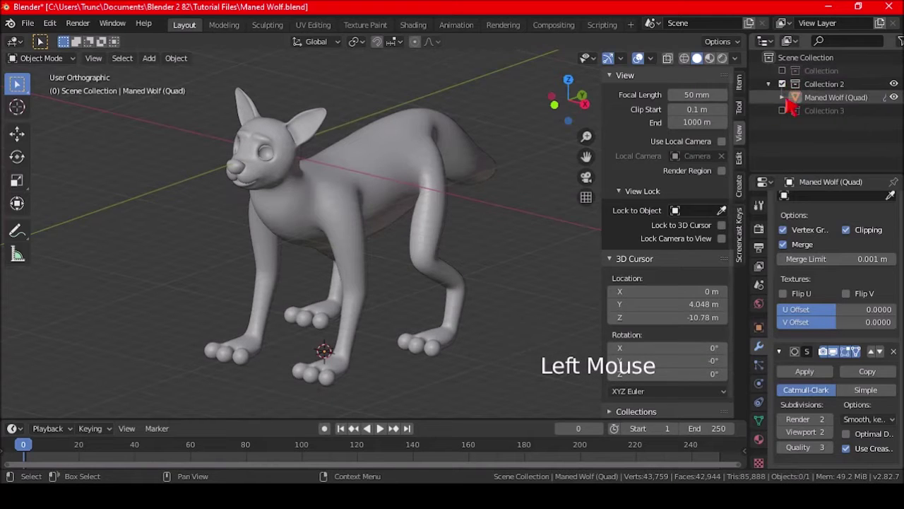
left_click(410, 177)
middle_click_drag(353, 218, 403, 233, "shift")
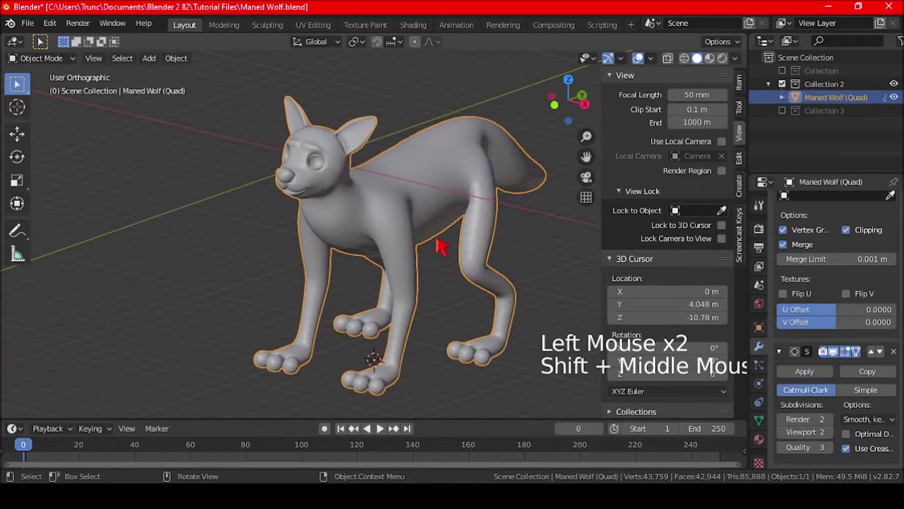
key("m")
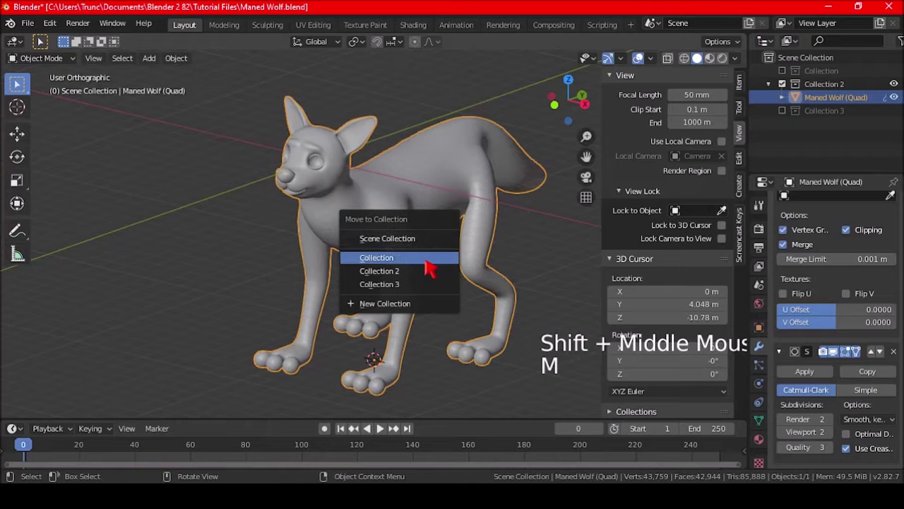
left_click(415, 262)
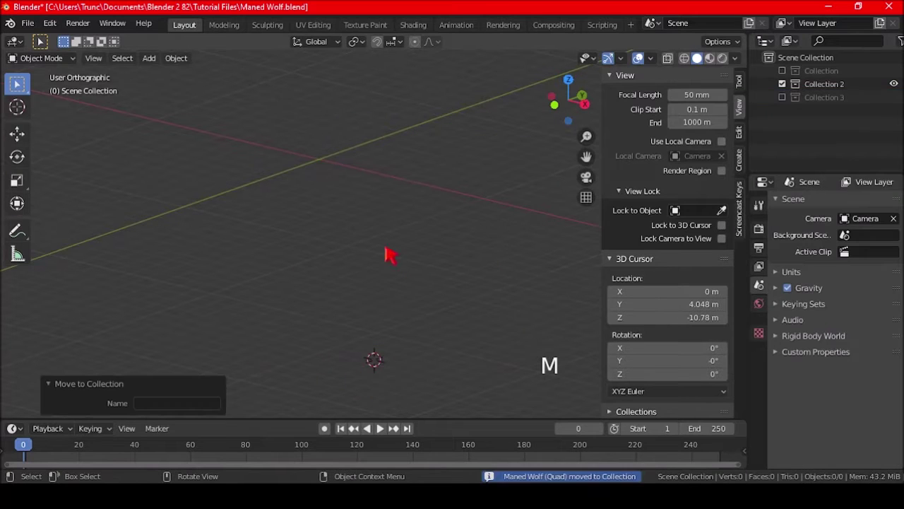
Step: Enable Collection, exclude Collection 2 from the view layer and deselect all objects
left_click(783, 71)
left_click(784, 72)
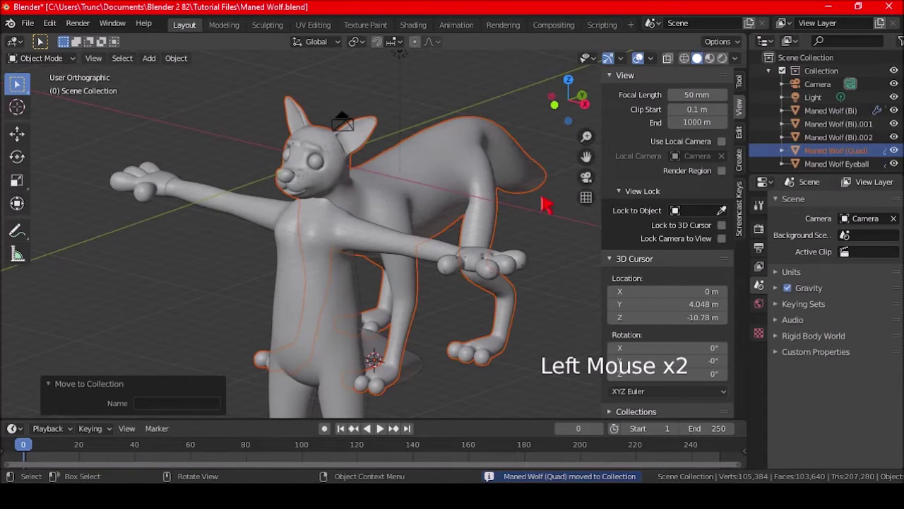
key("a")
key("a")
key("a")
Step: Delete the separate hand and foot objects Maned Wolf (Bi).001 and Maned Wolf (Bi).002
scroll(431, 236, "down", 3)
middle_click_drag(429, 242, 404, 211, "shift")
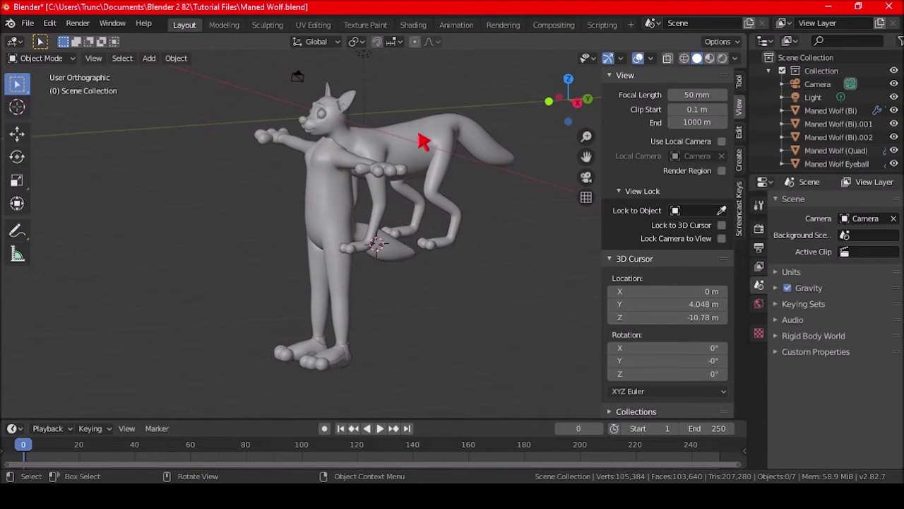
middle_click_drag(395, 175, 377, 242, "shift")
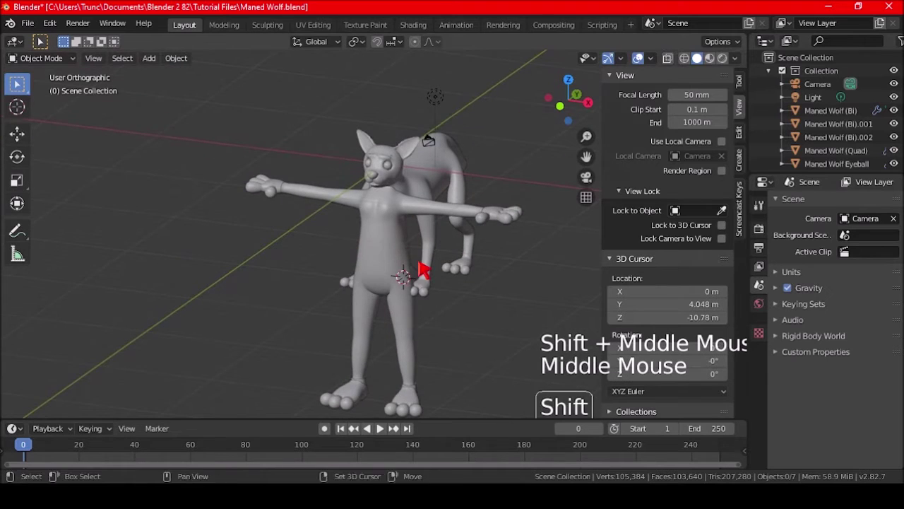
middle_click_drag(424, 269, 387, 298, "shift")
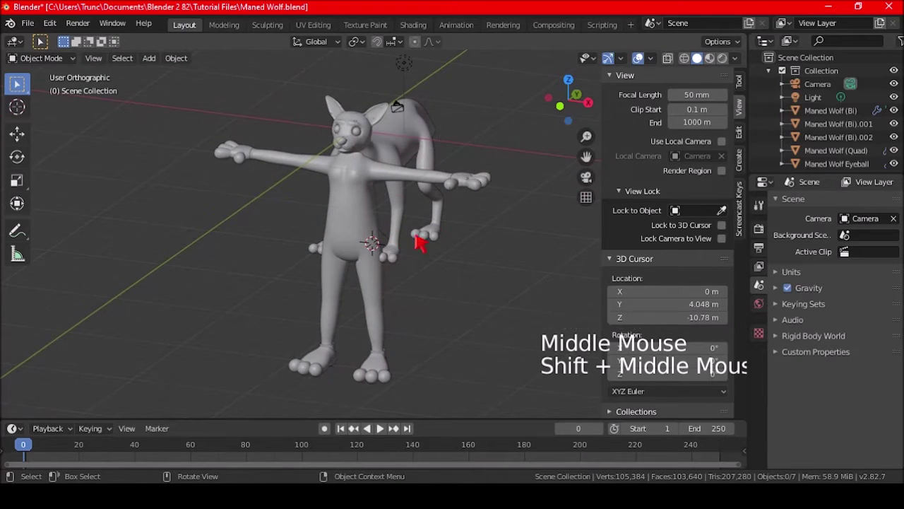
scroll(424, 239, "up", 3)
left_click(476, 182)
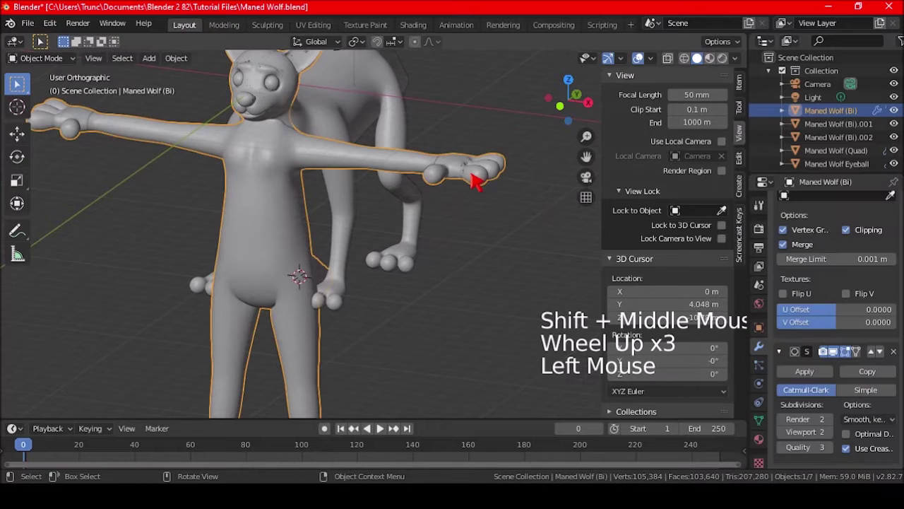
left_click(838, 124)
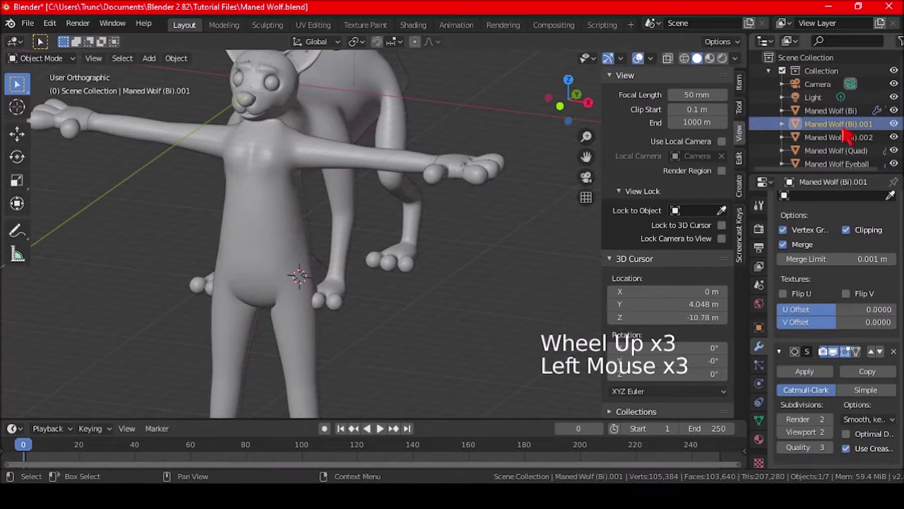
left_click(838, 137, "shift")
scroll(424, 253, "down", 3)
middle_click_drag(423, 253, 469, 270, "shift")
scroll(424, 262, "up", 1)
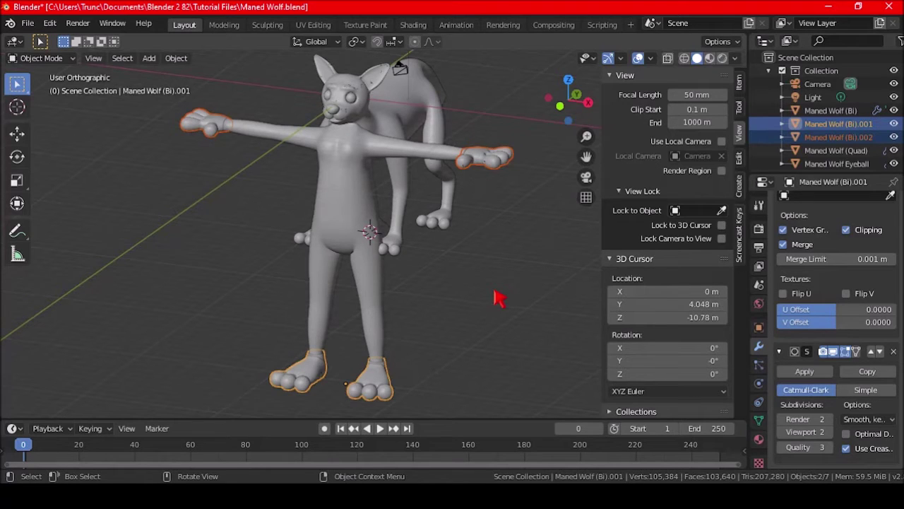
key("Delete")
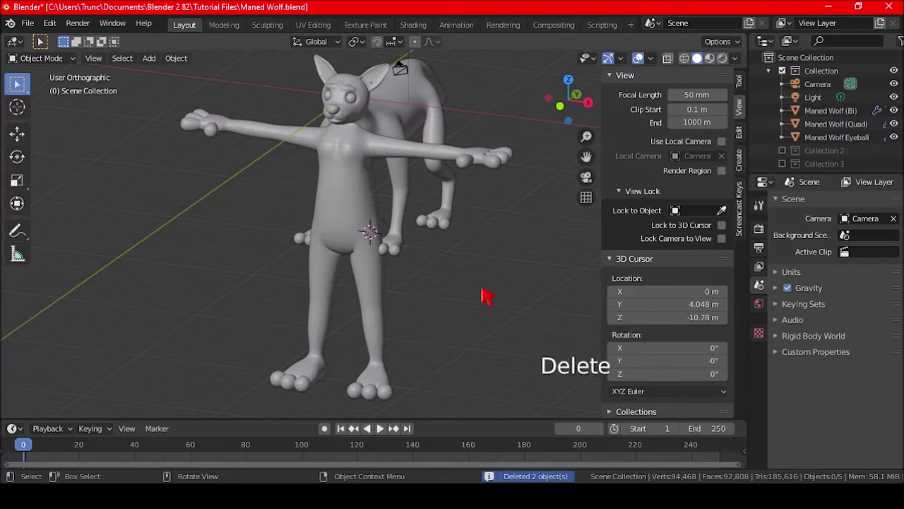
Step: Inspect the bipedal and quadruped wolves from several angles and save the file
middle_click_drag(467, 268, 466, 248)
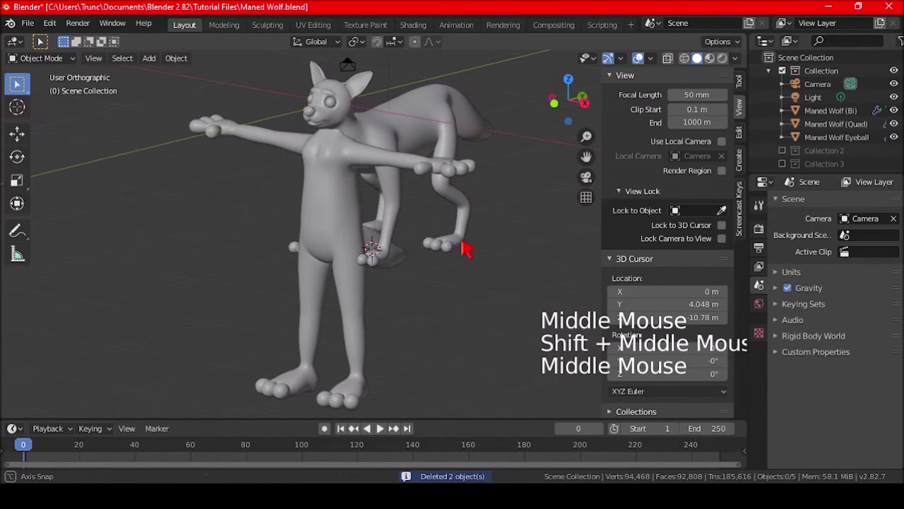
scroll(414, 194, "down", 1)
middle_click_drag(414, 194, 458, 228, "shift")
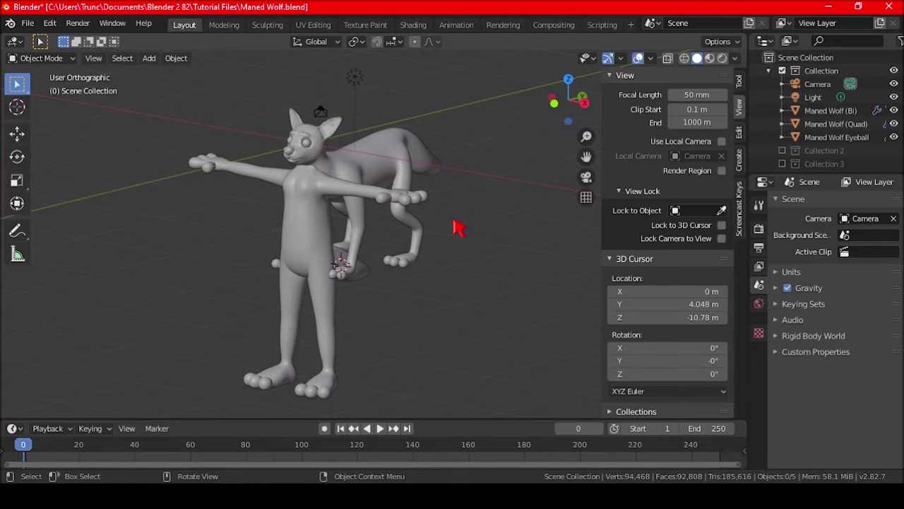
scroll(420, 259, "up", 3)
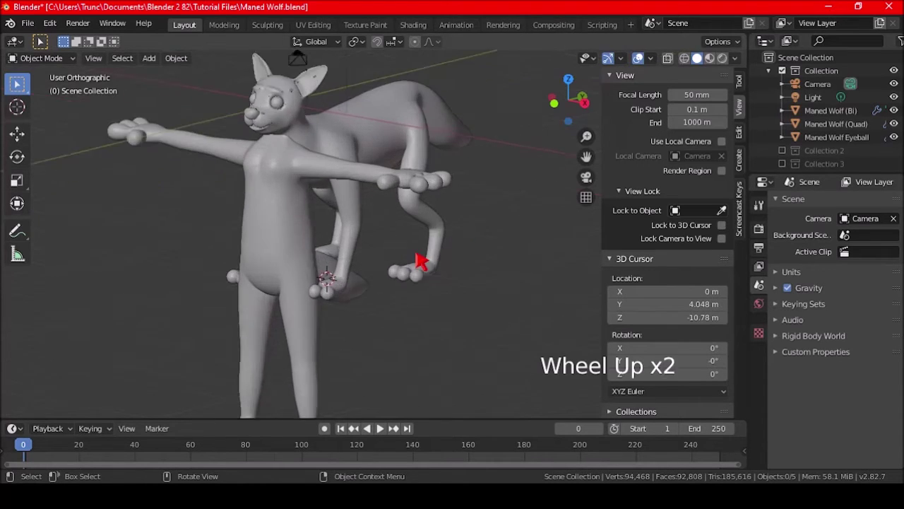
middle_click_drag(420, 259, 398, 244)
scroll(417, 254, "down", 1)
scroll(420, 256, "down", 1)
scroll(413, 208, "down", 1)
middle_click_drag(412, 208, 423, 226, "shift")
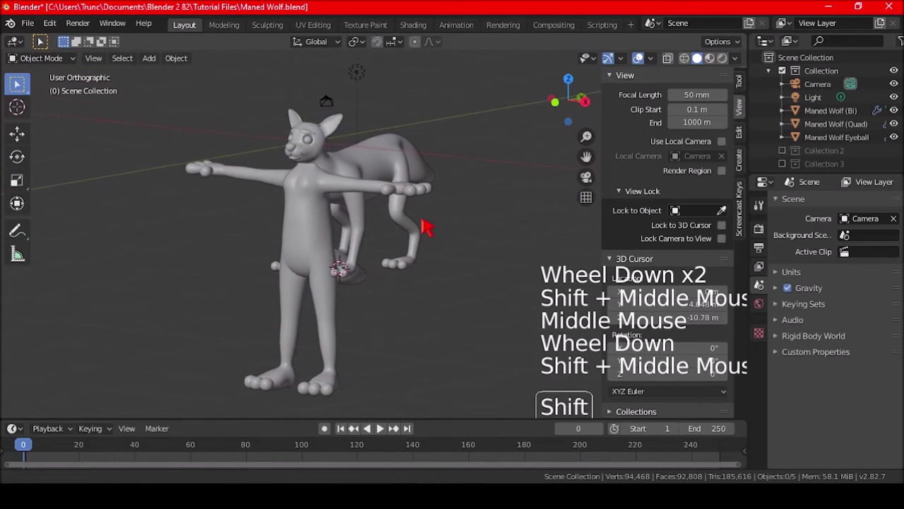
key("ctrl+s")
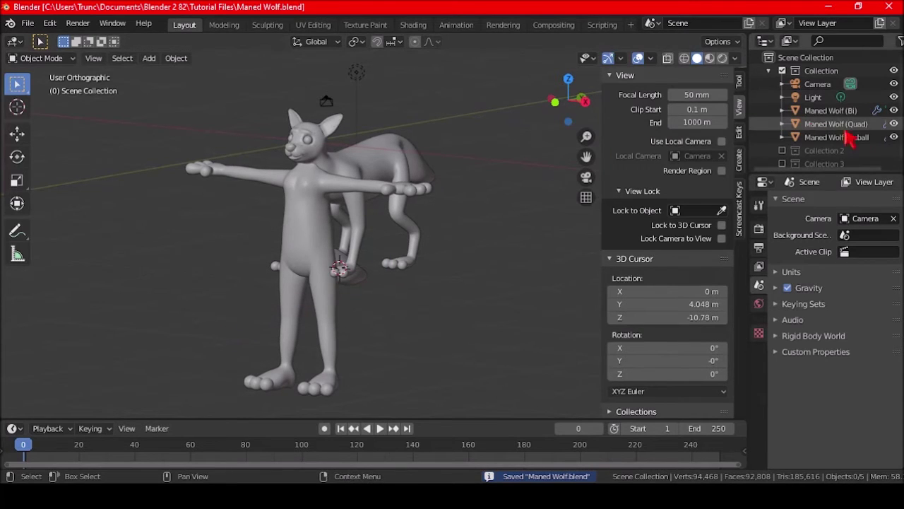
Step: Hide Maned Wolf (Bi), the camera and the light in the viewport
left_click(894, 111)
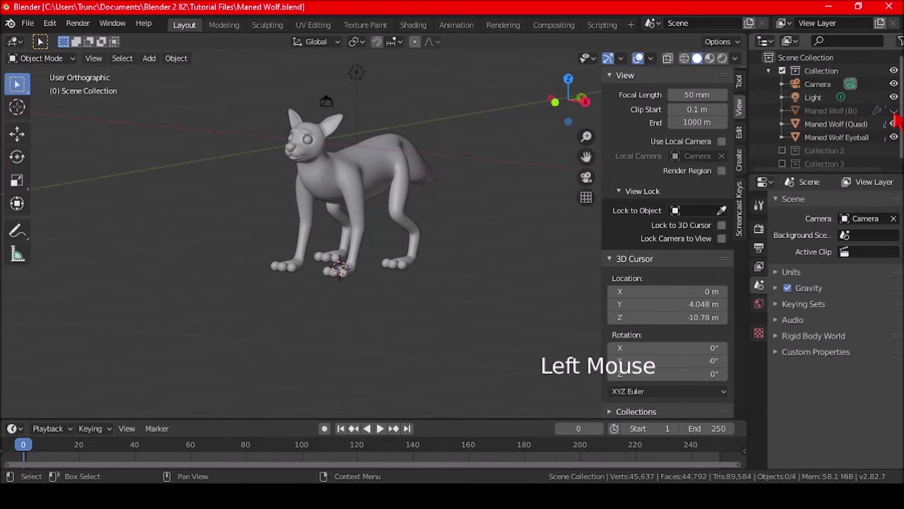
middle_click_drag(332, 240, 404, 236)
scroll(363, 238, "up", 2)
scroll(399, 225, "up", 1)
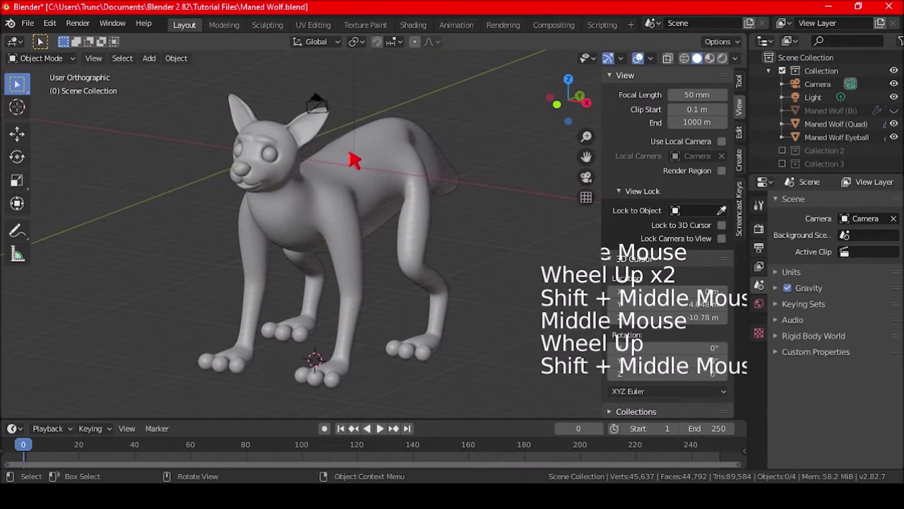
left_click(894, 84)
left_click(894, 97)
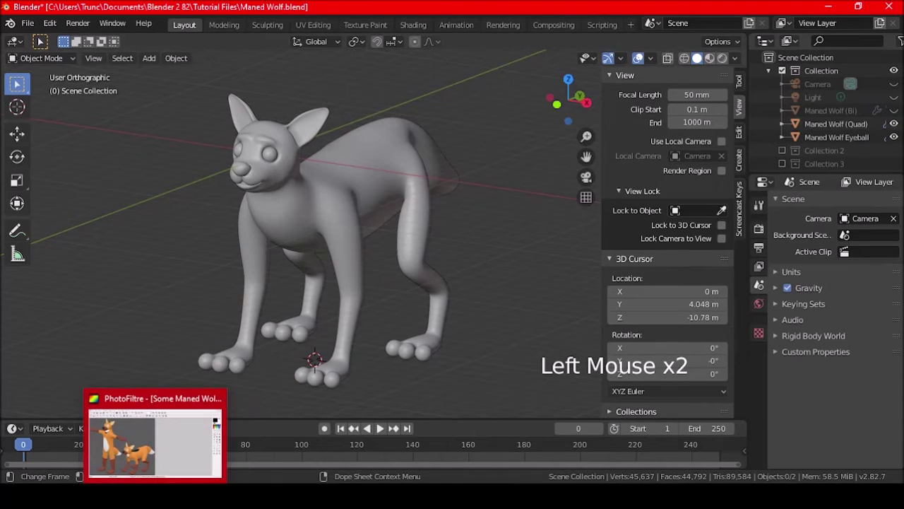
Step: Compare the quadruped wolf with the coloured reference image Some Maned Wolf.bmp in PhotoFiltre, examining its fur markings, and return to Blender
left_click(164, 471)
left_click(164, 472)
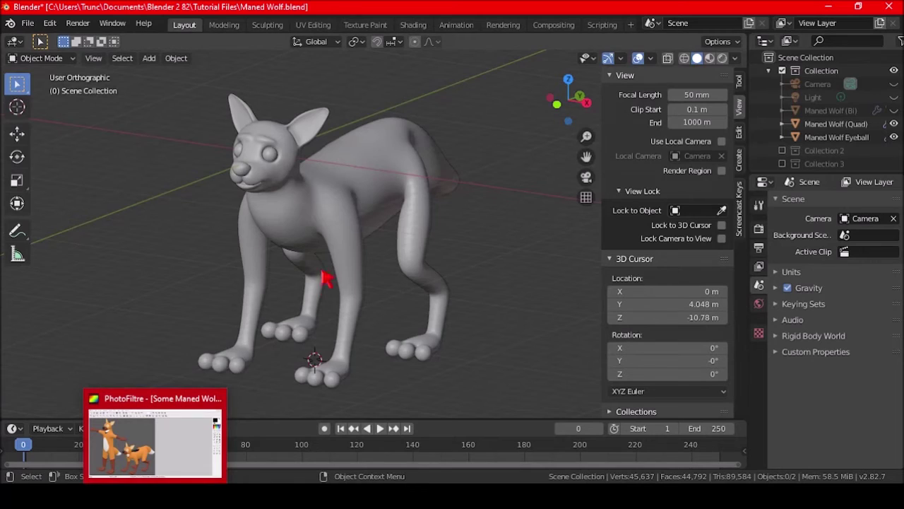
middle_click_drag(323, 276, 307, 277)
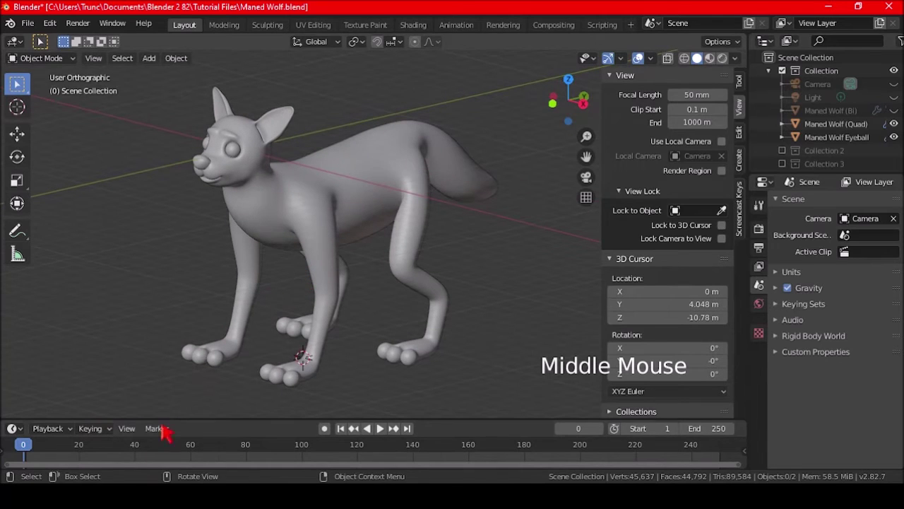
mouse_move(151, 468)
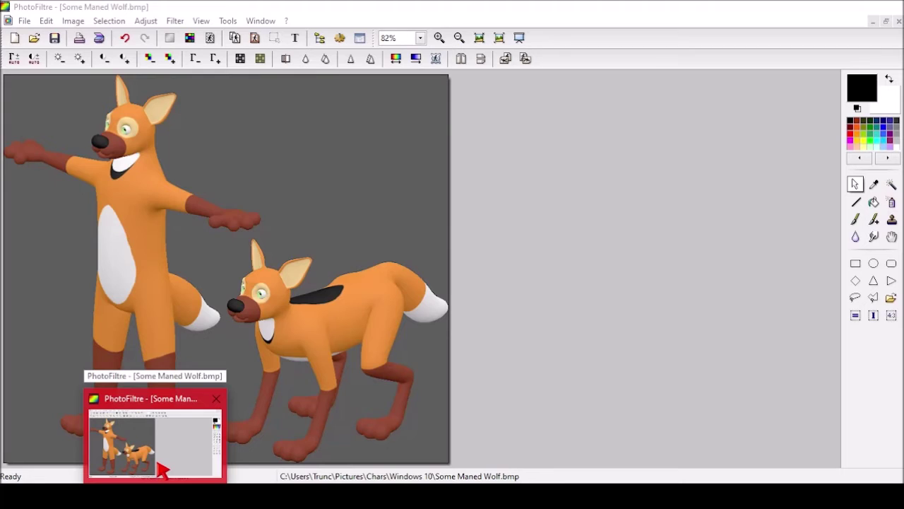
left_click(163, 470)
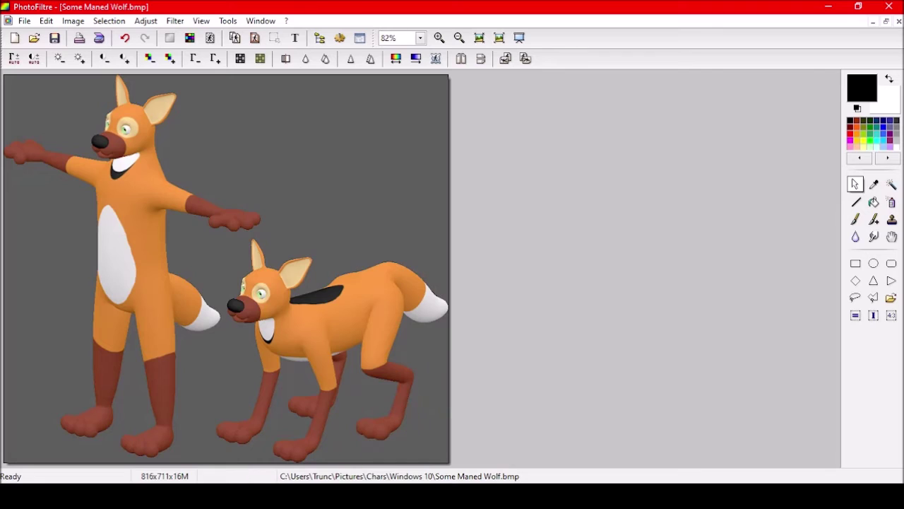
mouse_move(325, 441)
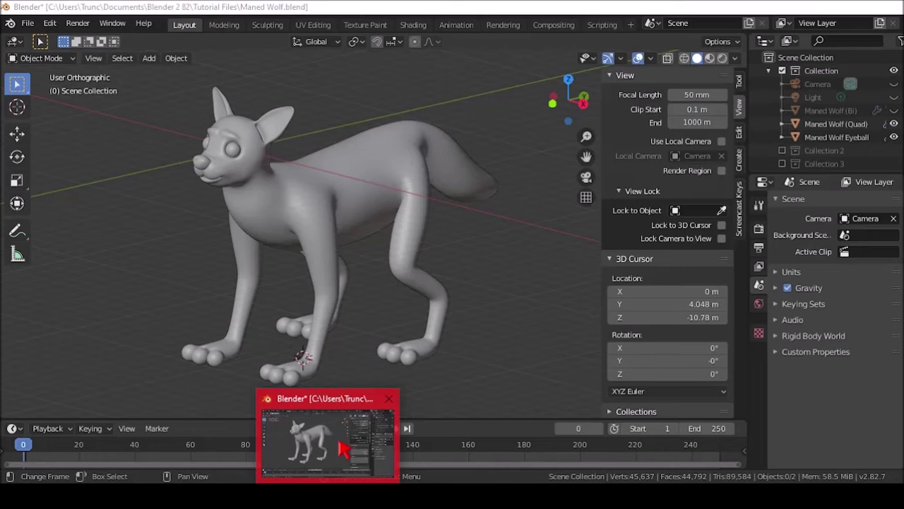
left_click(342, 447)
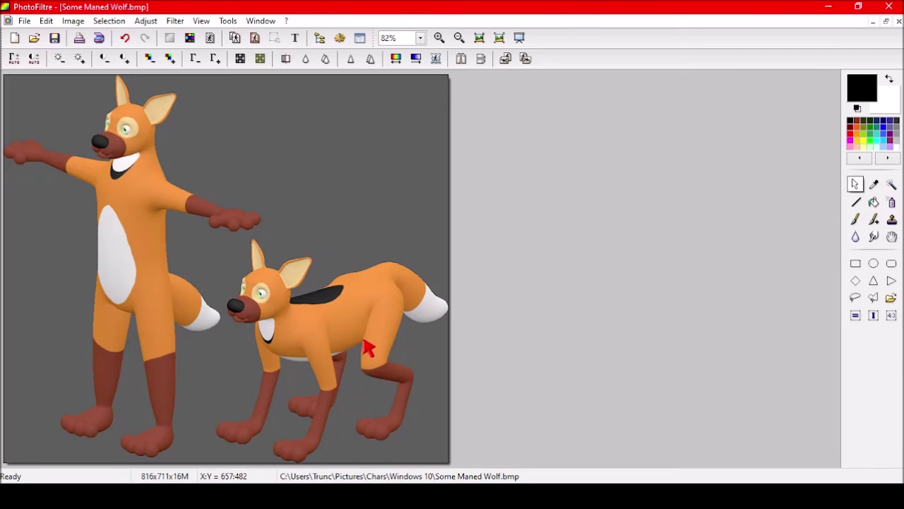
key("alt+Tab")
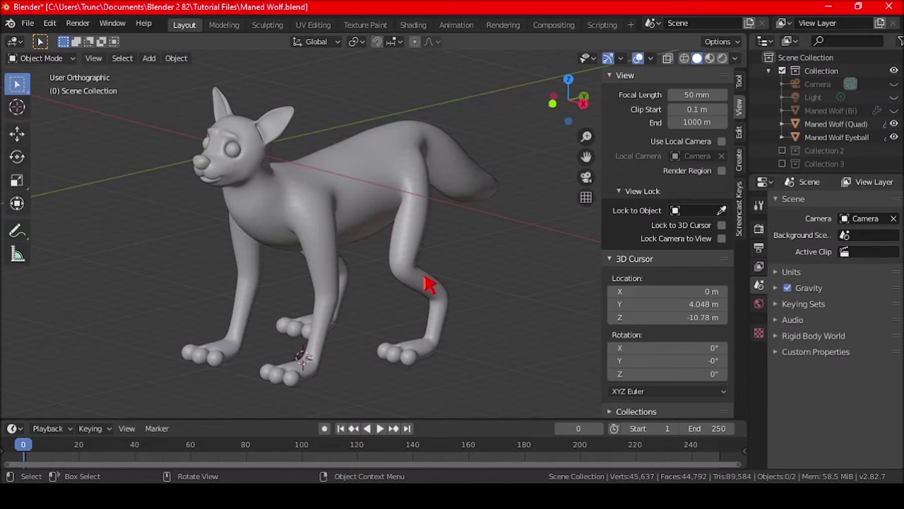